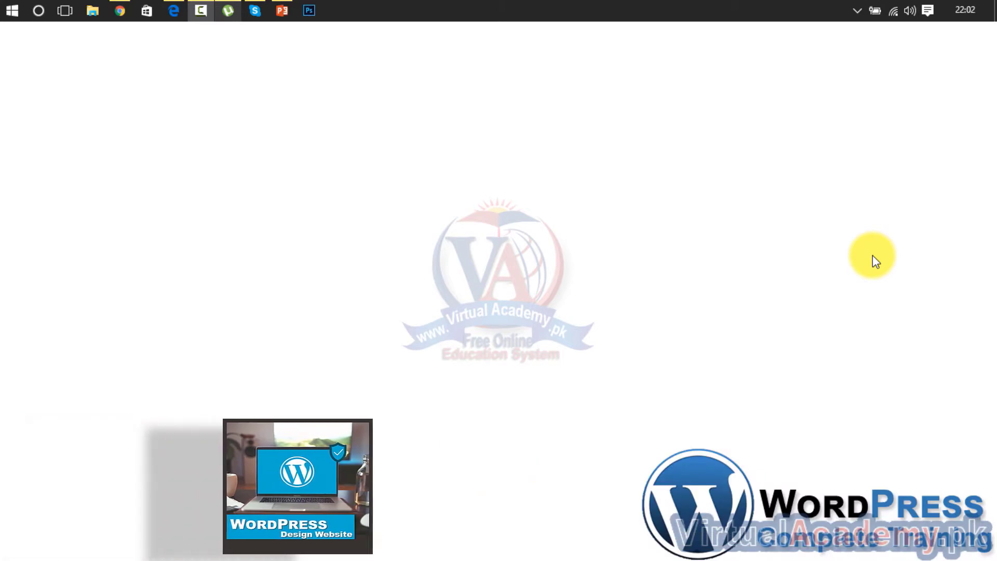
Switch to Chrome and review the training site's About page and home page.
{"action": "left_click", "coordinate": [121, 11]}
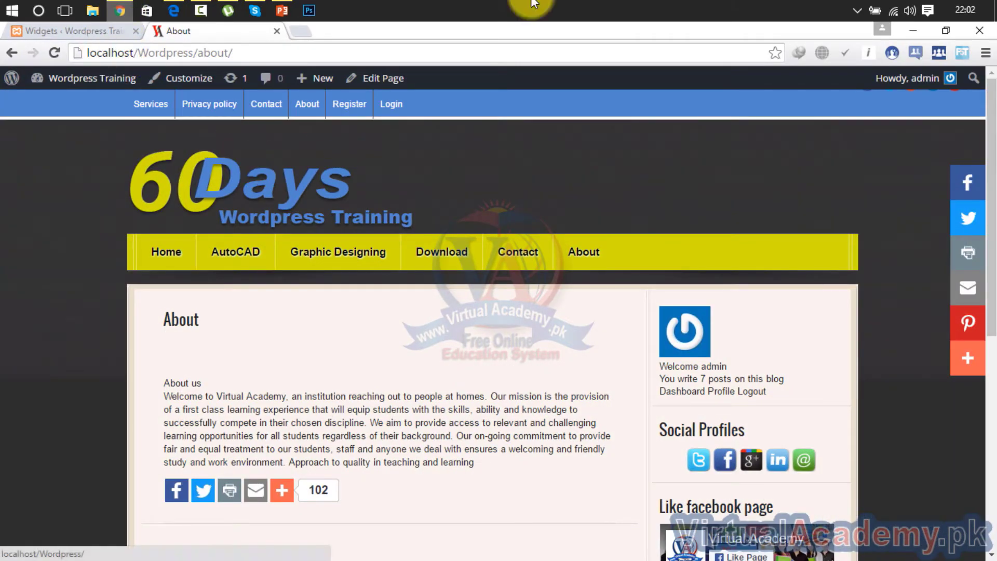
{"action": "left_click_drag", "start_coordinate": [990, 96], "coordinate": [988, 540]}
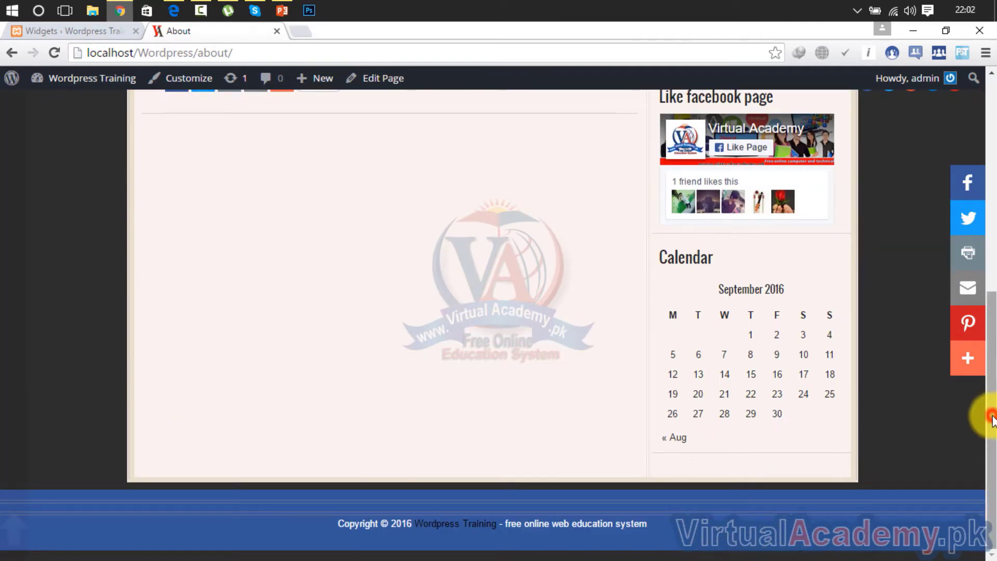
{"action": "left_click_drag", "start_coordinate": [991, 420], "coordinate": [990, 208]}
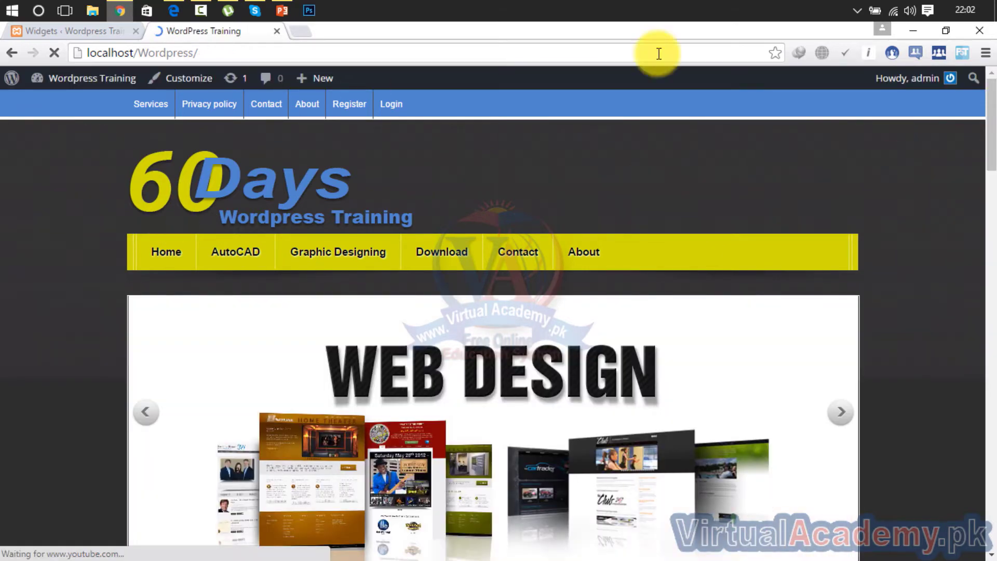
{"action": "left_click_drag", "start_coordinate": [990, 103], "coordinate": [990, 218]}
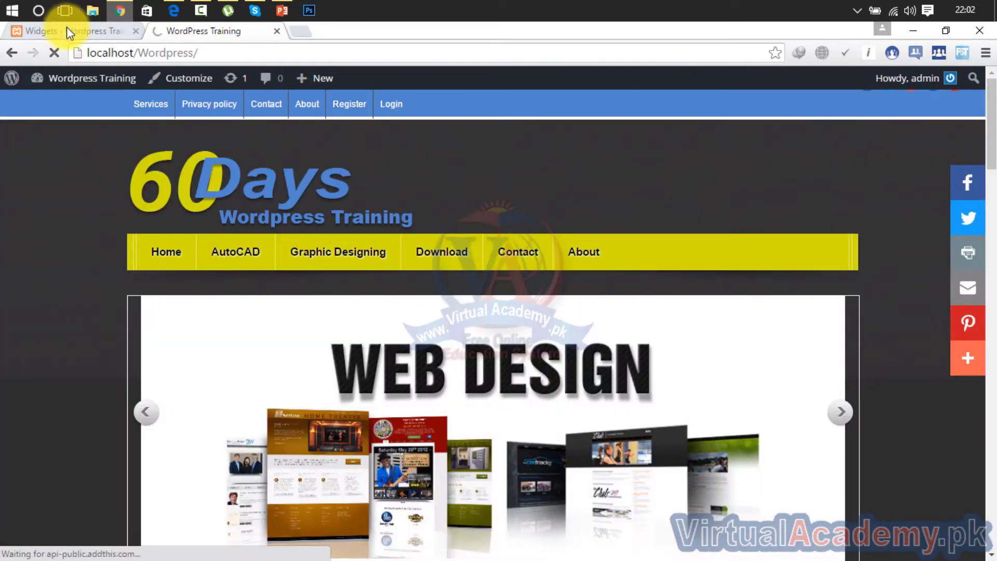
Switch to the WordPress admin area and open the FS Contact Form plugin settings.
{"action": "left_click", "coordinate": [67, 31]}
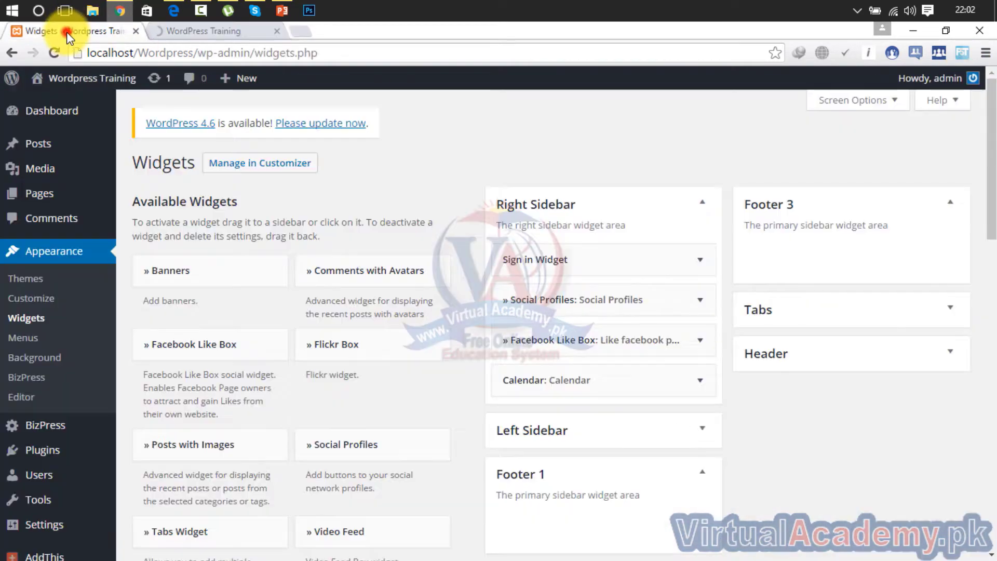
{"action": "left_click", "coordinate": [60, 124]}
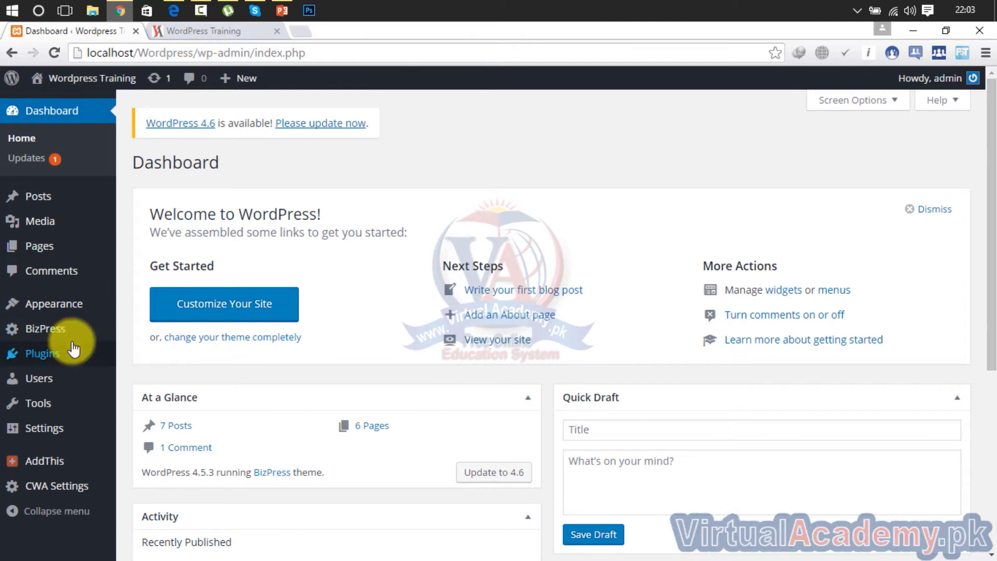
{"action": "mouse_move", "coordinate": [52, 354]}
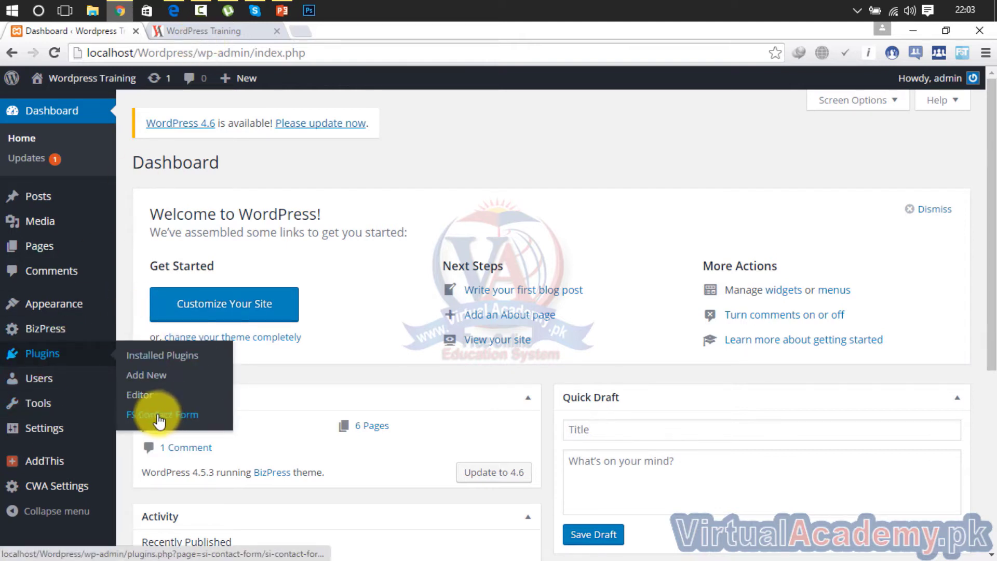
{"action": "left_click", "coordinate": [184, 415]}
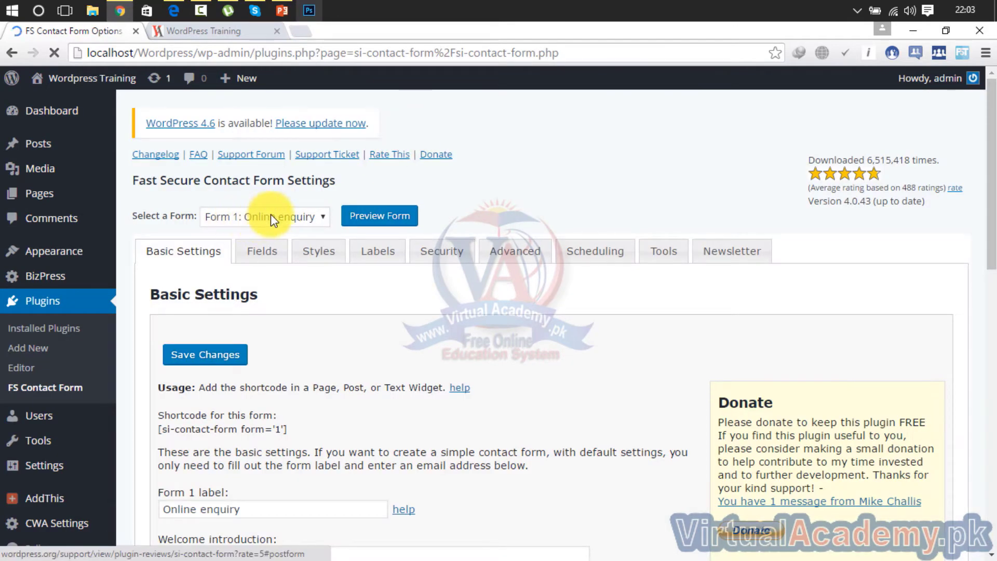
Select Form 2: New Form, preview its fields and return to the form settings.
{"action": "left_click", "coordinate": [270, 214]}
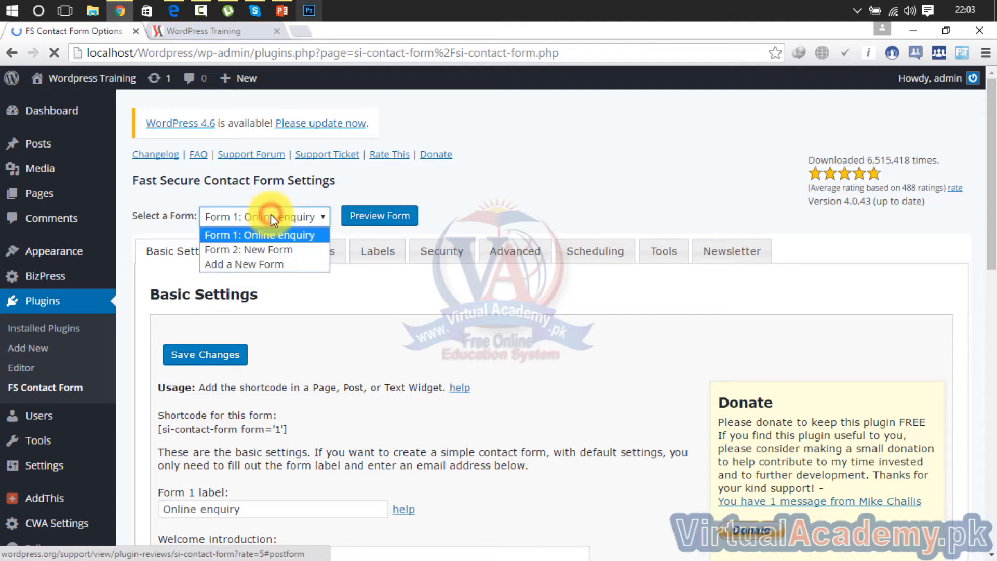
{"action": "left_click", "coordinate": [269, 250]}
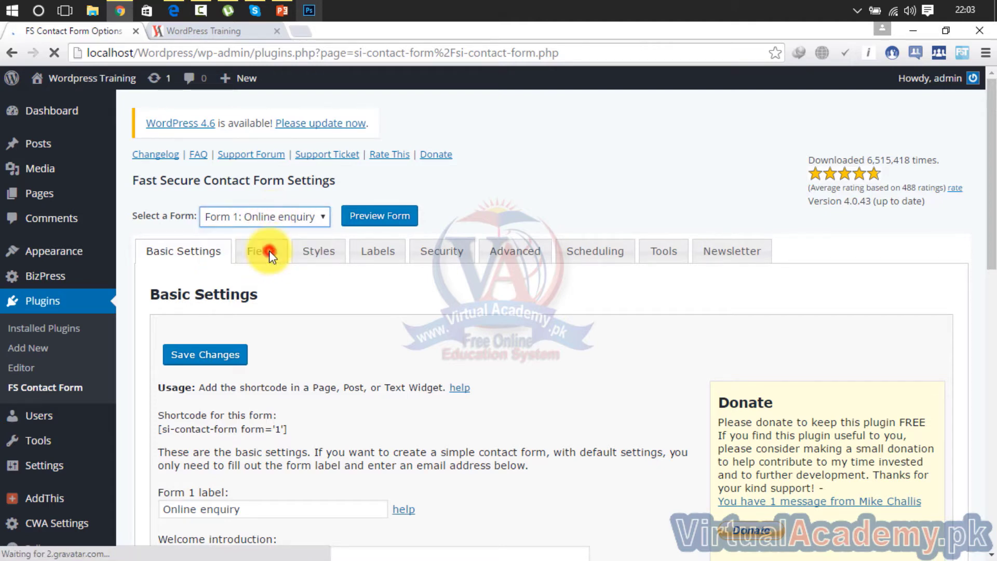
{"action": "left_click", "coordinate": [370, 221]}
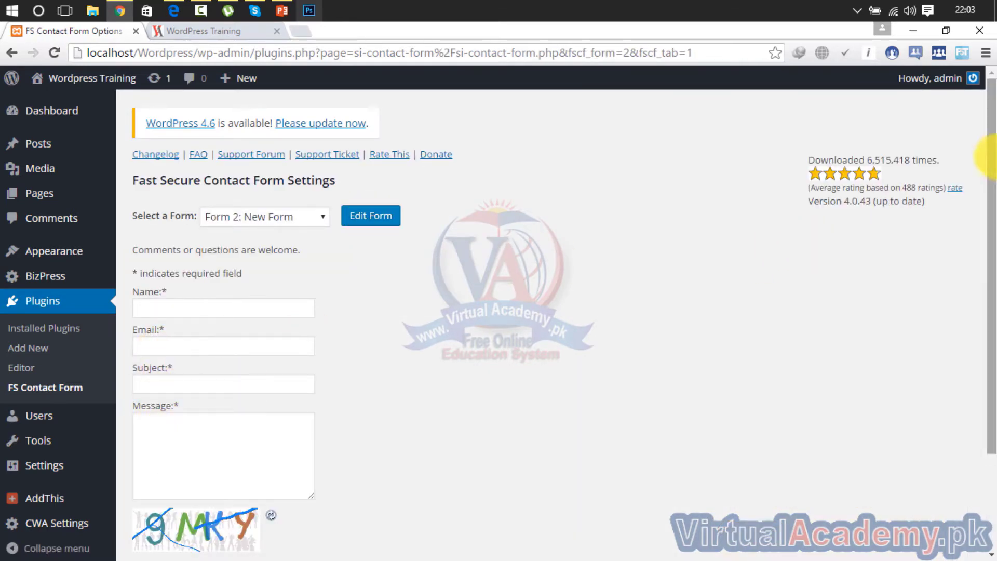
{"action": "mouse_move", "coordinate": [987, 334]}
{"action": "left_mouse_down"}
{"action": "mouse_move", "coordinate": [987, 430]}
{"action": "mouse_move", "coordinate": [986, 333]}
{"action": "left_mouse_up"}
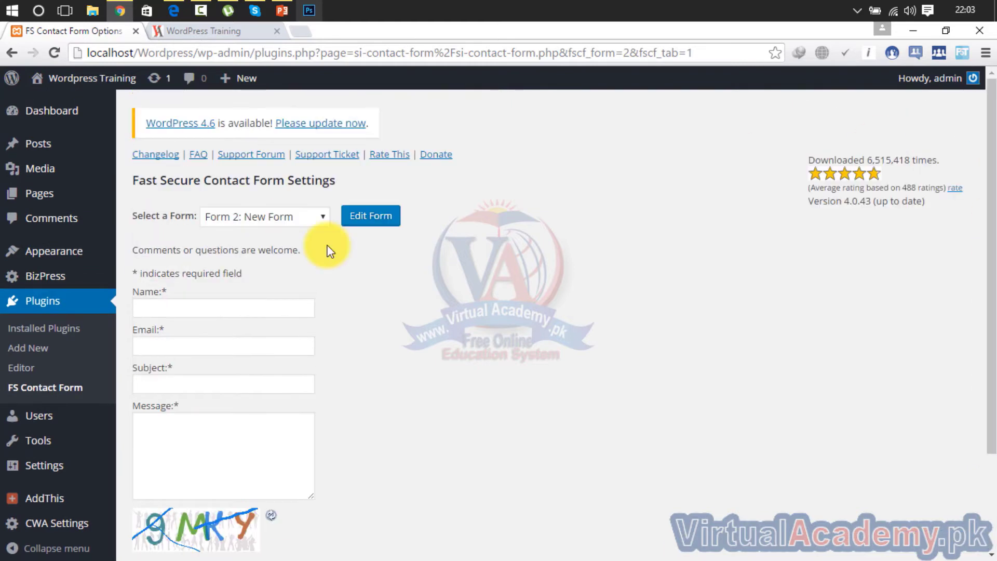
{"action": "left_click", "coordinate": [12, 52]}
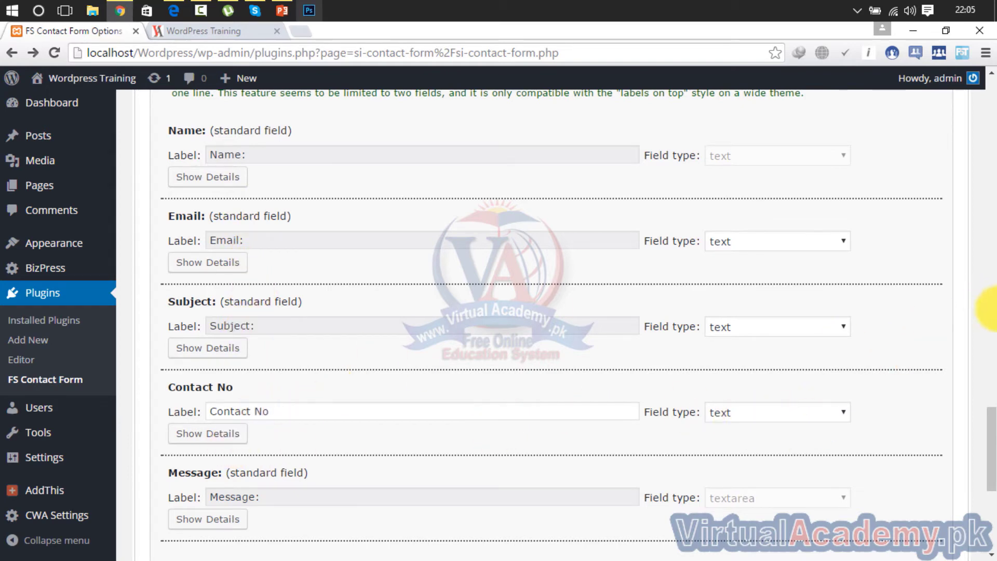
Delete the extra Contact No field from the contact form and confirm the deletion.
{"action": "scroll", "coordinate": [981, 442], "scroll_direction": "down", "scroll_amount": 5}
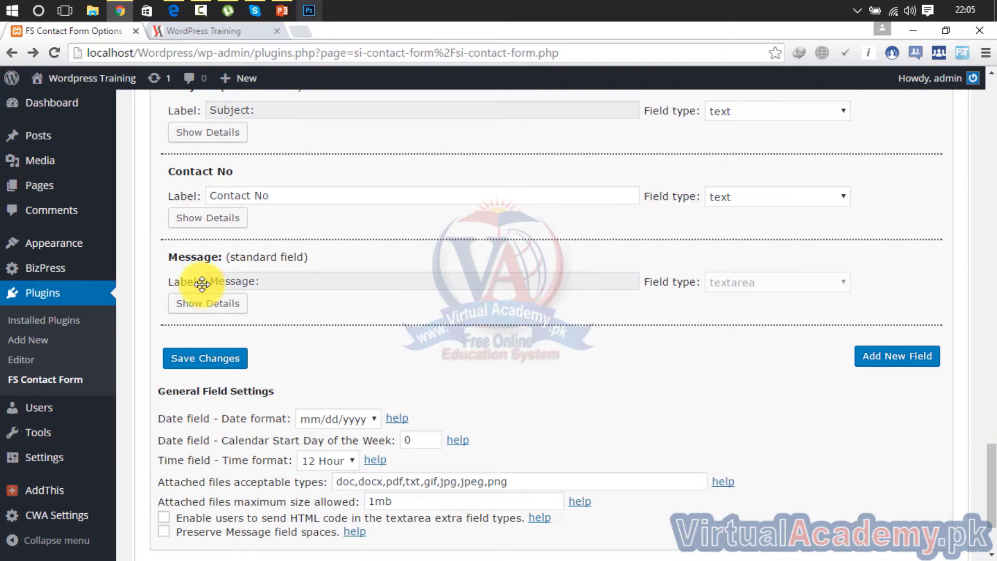
{"action": "left_click", "coordinate": [201, 219]}
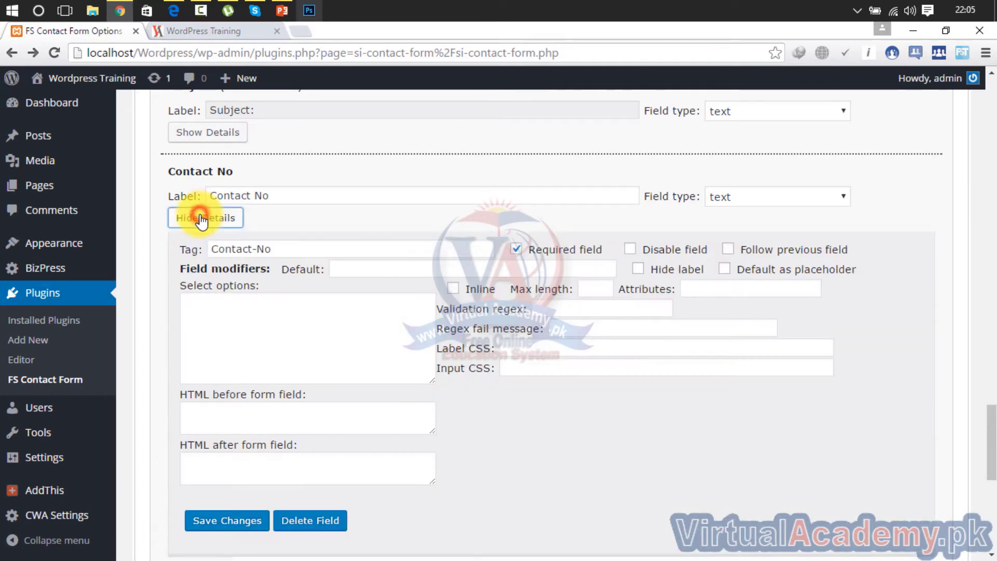
{"action": "left_click", "coordinate": [311, 522]}
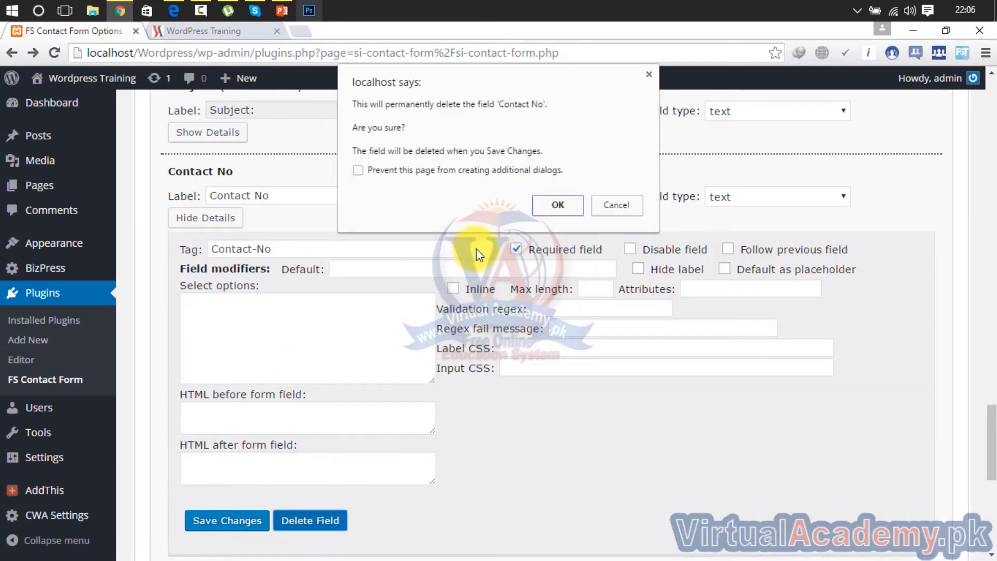
{"action": "left_click", "coordinate": [555, 204]}
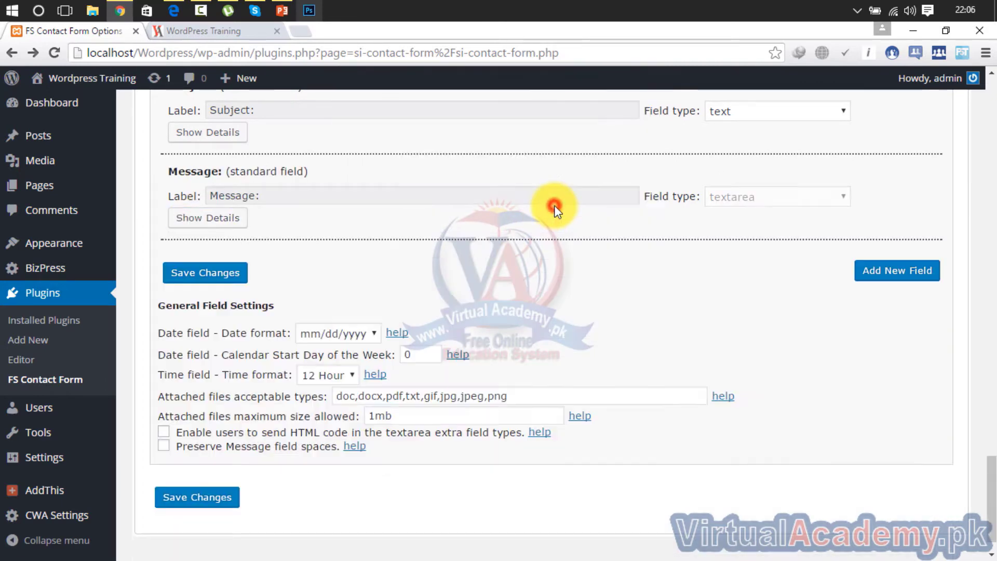
Show the details of the Message field and close the unwanted pop-up page.
{"action": "left_click", "coordinate": [235, 228]}
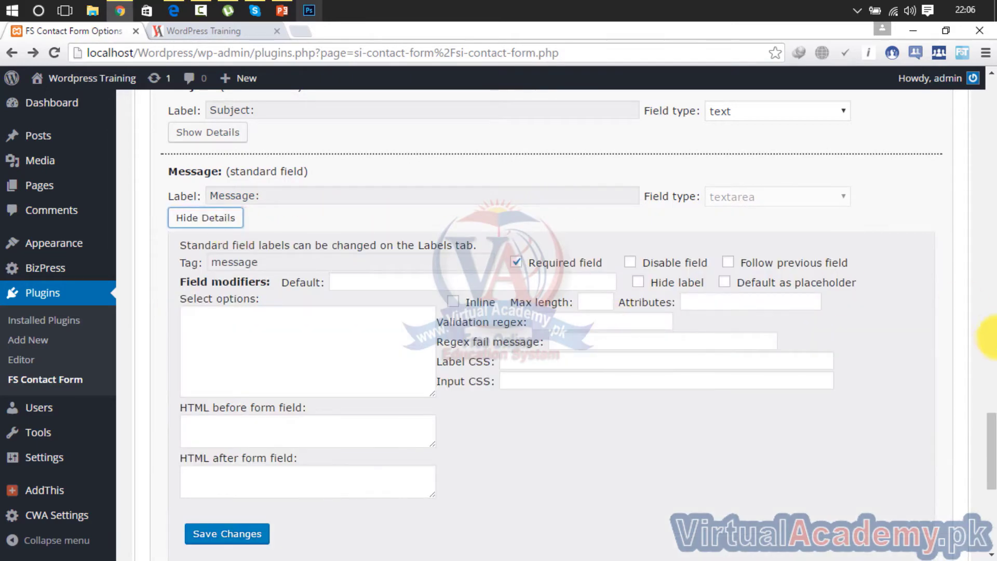
{"action": "left_click_drag", "start_coordinate": [989, 470], "coordinate": [990, 511]}
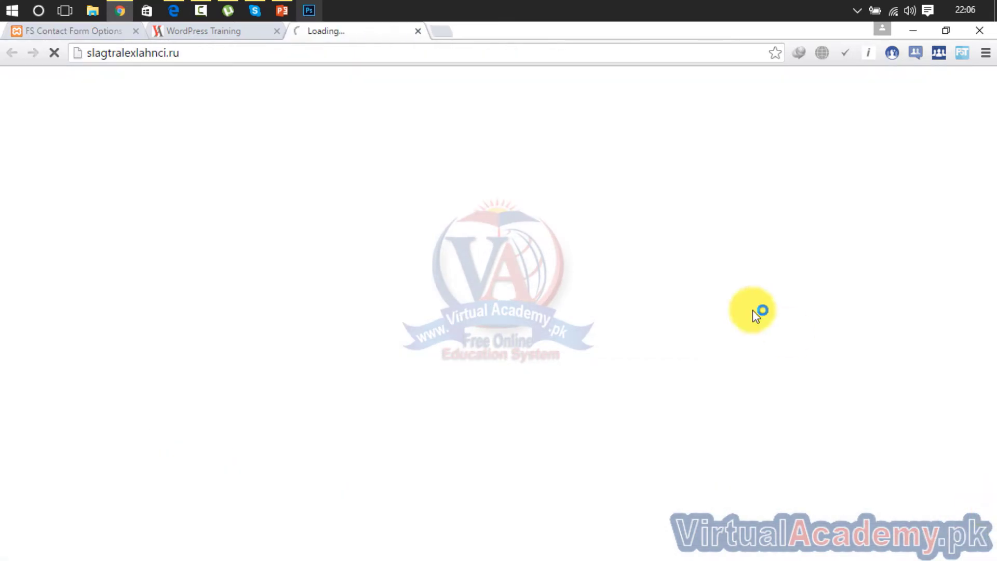
{"action": "left_click", "coordinate": [418, 31]}
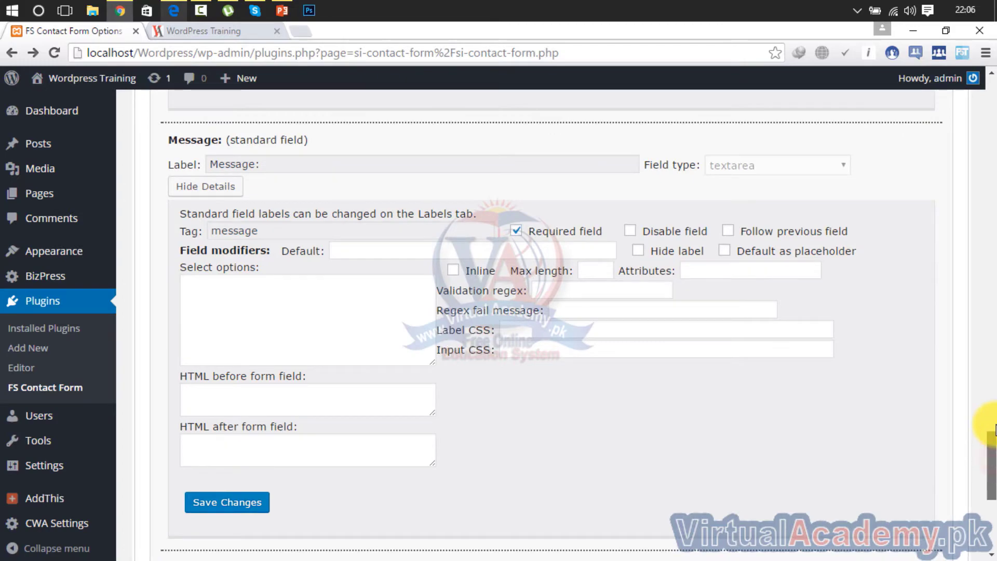
{"action": "left_click_drag", "start_coordinate": [993, 427], "coordinate": [971, 79]}
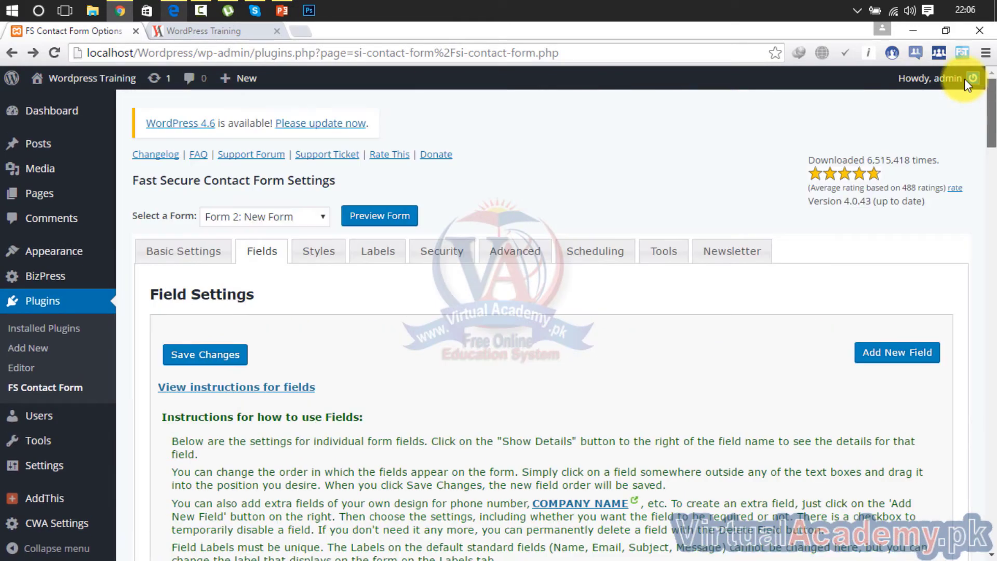
Review the contact form's style settings and field label settings.
{"action": "left_click", "coordinate": [327, 244]}
{"action": "left_click_drag", "start_coordinate": [989, 171], "coordinate": [986, 150]}
{"action": "left_click", "coordinate": [364, 254]}
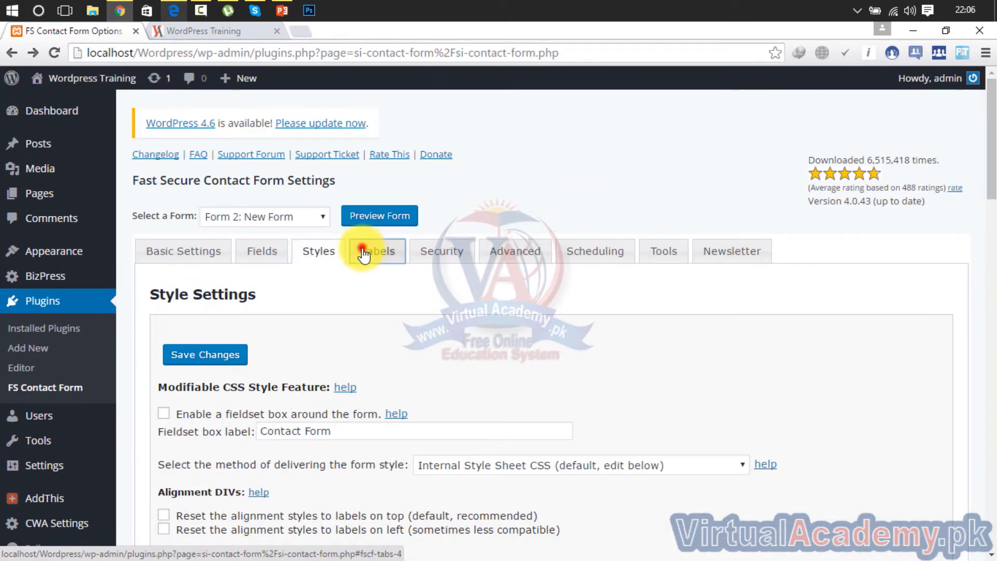
{"action": "left_click_drag", "start_coordinate": [989, 195], "coordinate": [990, 553]}
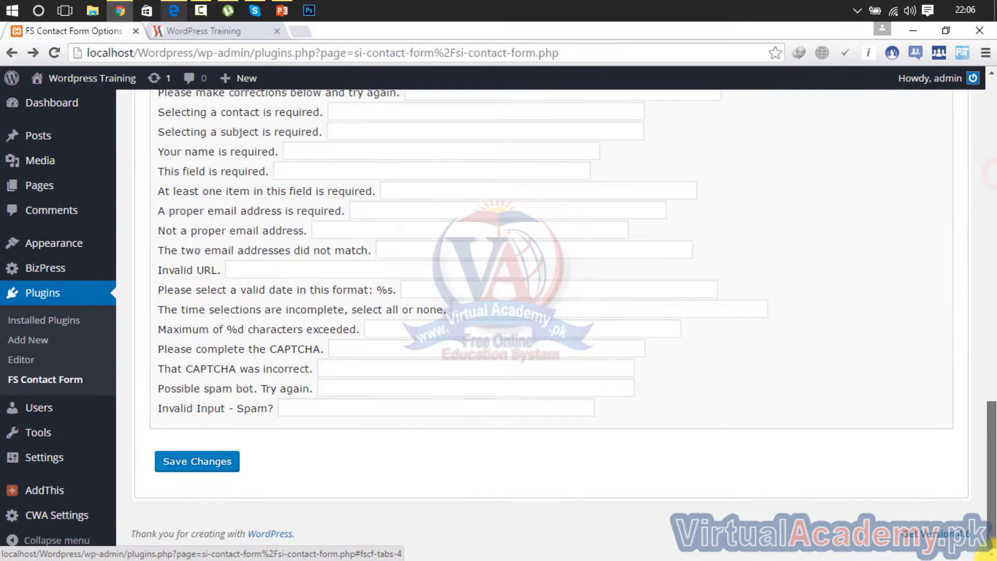
{"action": "left_click_drag", "start_coordinate": [981, 478], "coordinate": [952, 196]}
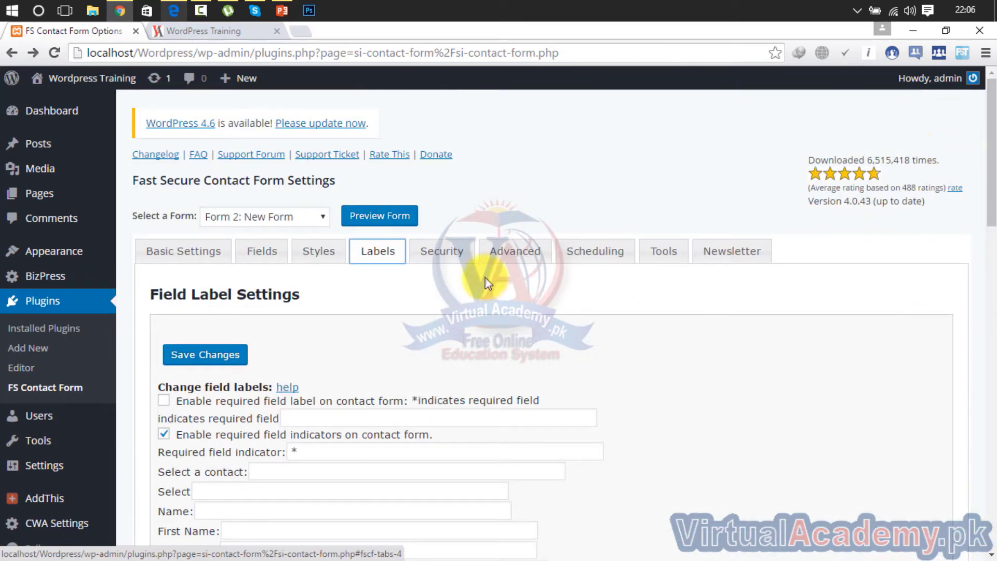
Disable CAPTCHA in the contact form's security settings and save the changes.
{"action": "left_click", "coordinate": [455, 251]}
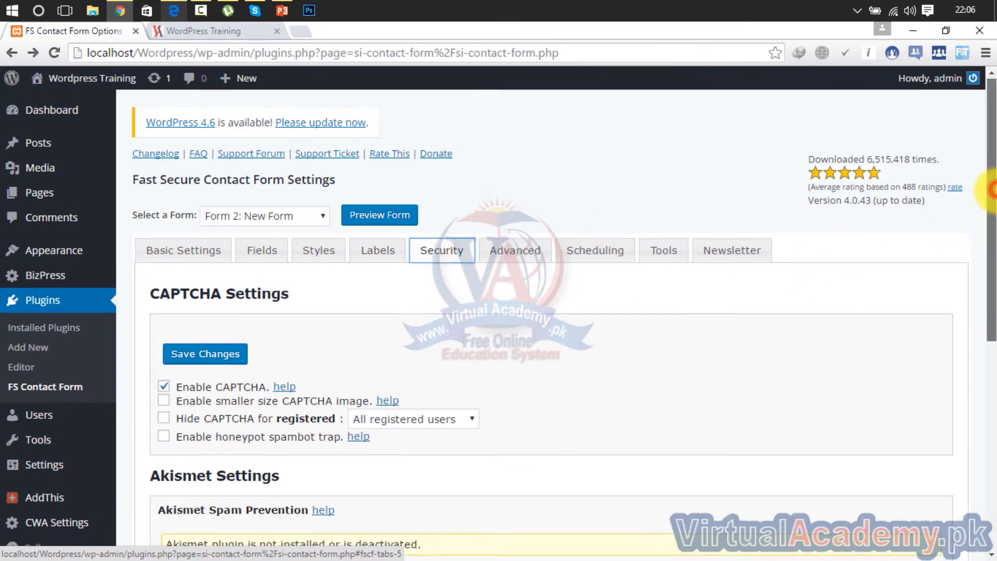
{"action": "left_click_drag", "start_coordinate": [992, 191], "coordinate": [990, 249]}
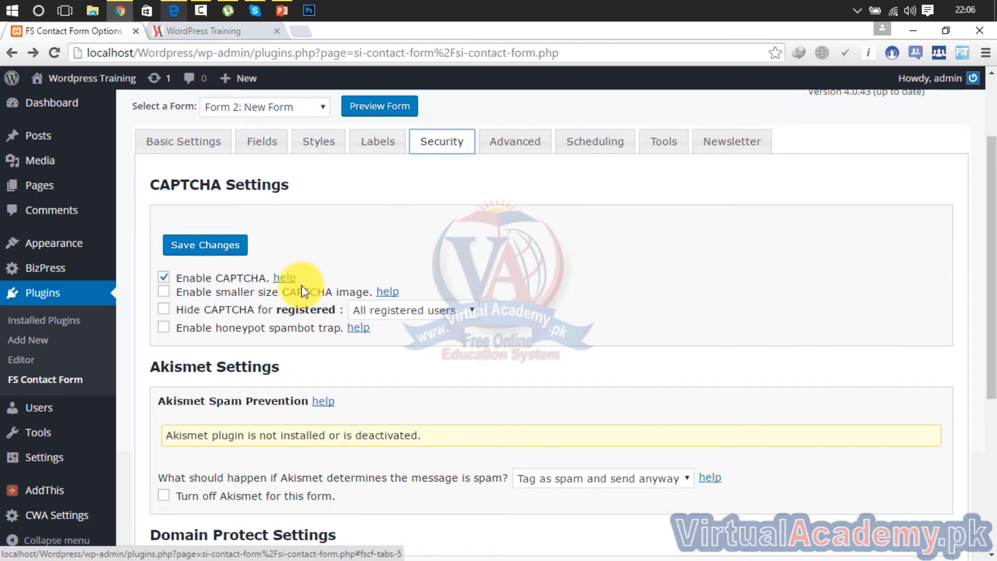
{"action": "left_click", "coordinate": [163, 279]}
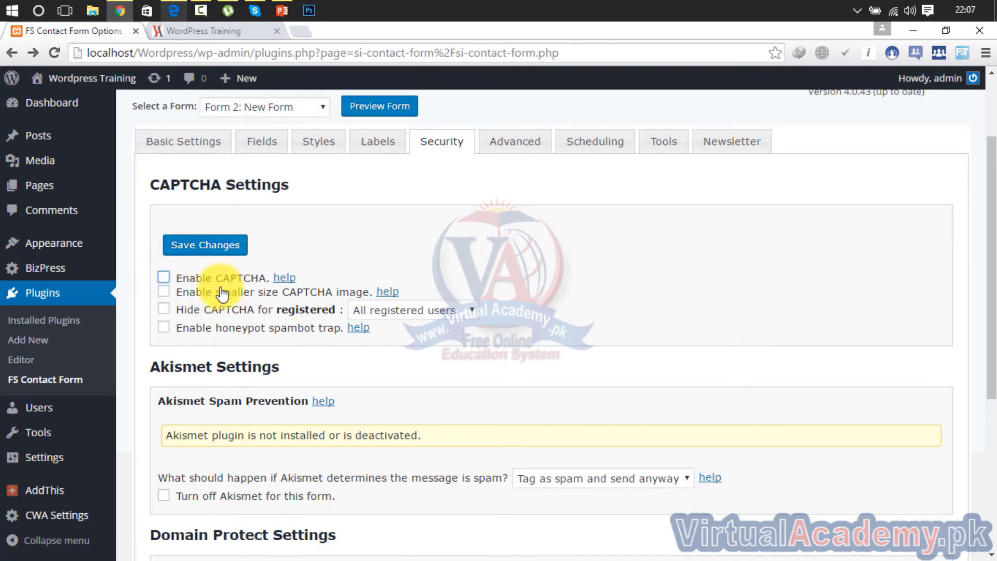
{"action": "scroll", "coordinate": [989, 275], "scroll_direction": "down", "scroll_amount": 5}
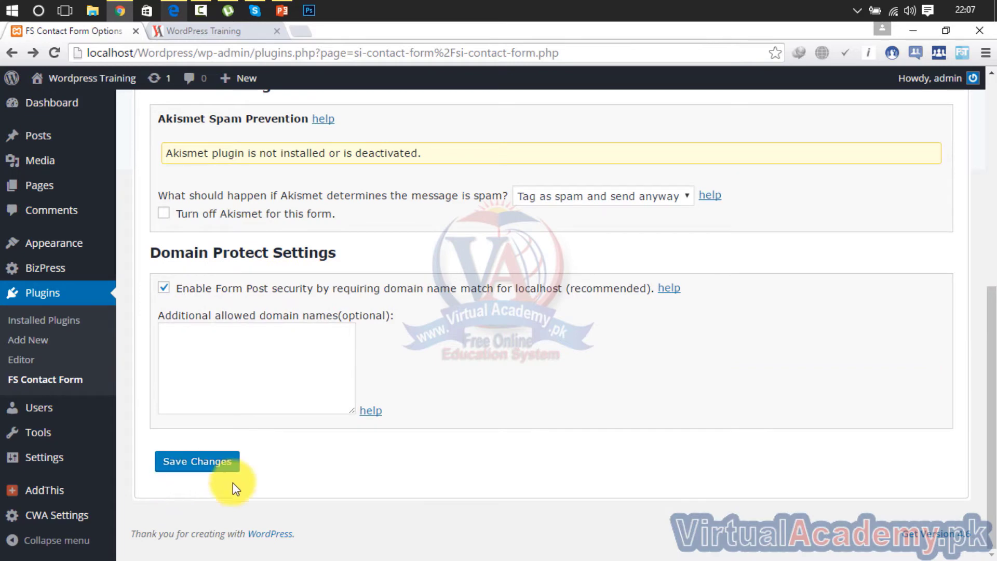
{"action": "left_click", "coordinate": [218, 462]}
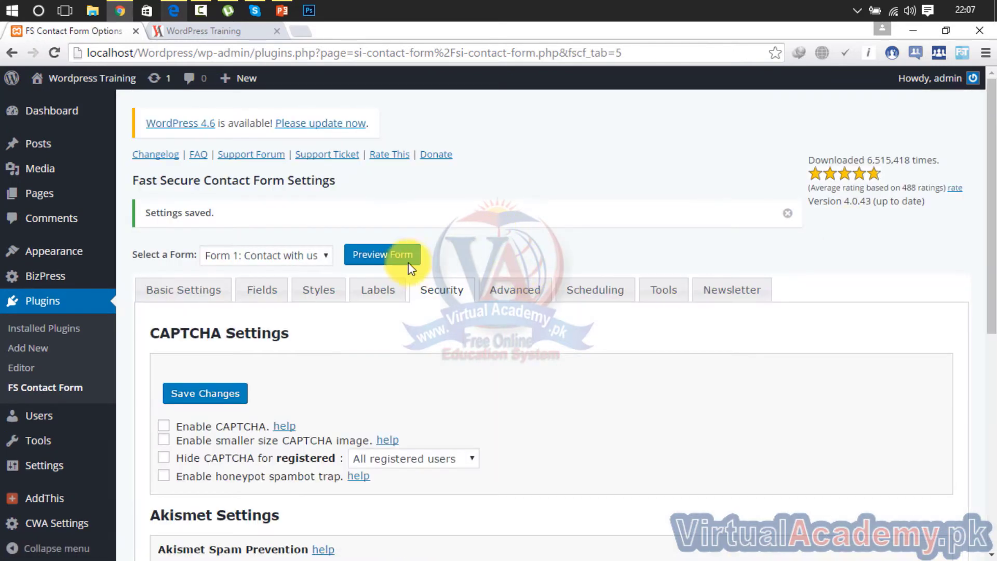
Preview Form 1: Contact with us and select its shortcode [si-contact-form form='1'] in the basic settings.
{"action": "left_click", "coordinate": [379, 256]}
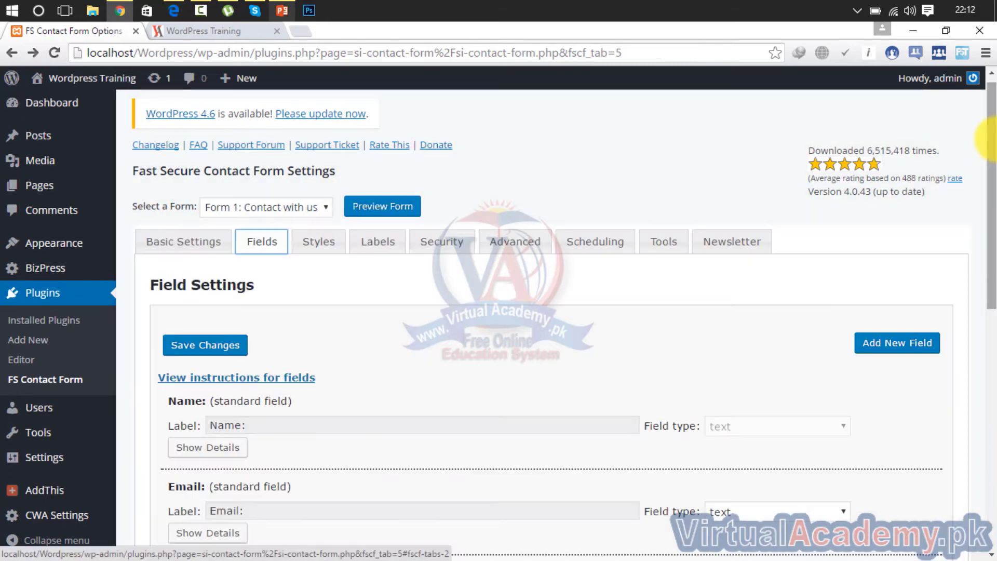
{"action": "mouse_move", "coordinate": [989, 134]}
{"action": "left_mouse_down"}
{"action": "mouse_move", "coordinate": [993, 450]}
{"action": "mouse_move", "coordinate": [989, 120]}
{"action": "left_mouse_up"}
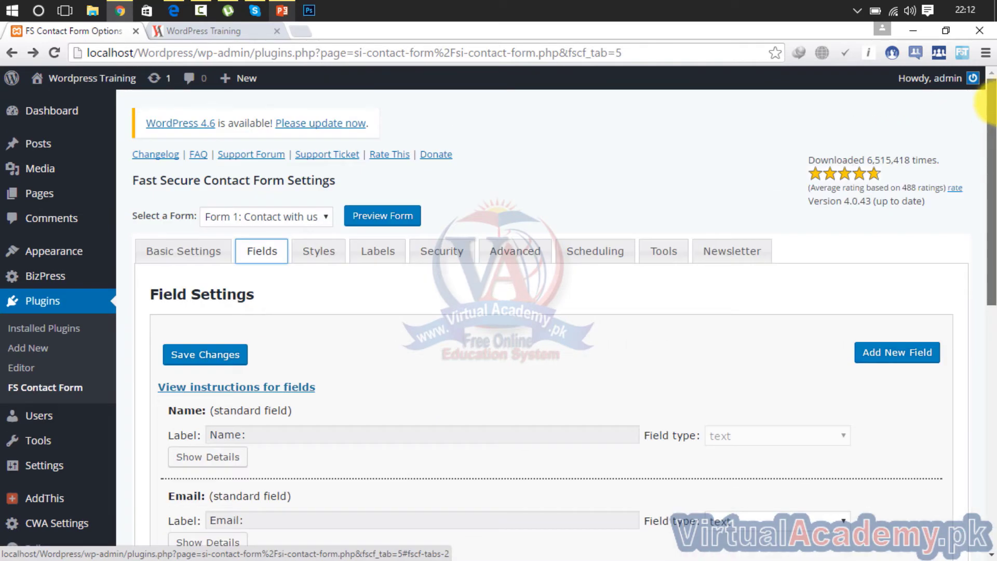
{"action": "left_click", "coordinate": [197, 251]}
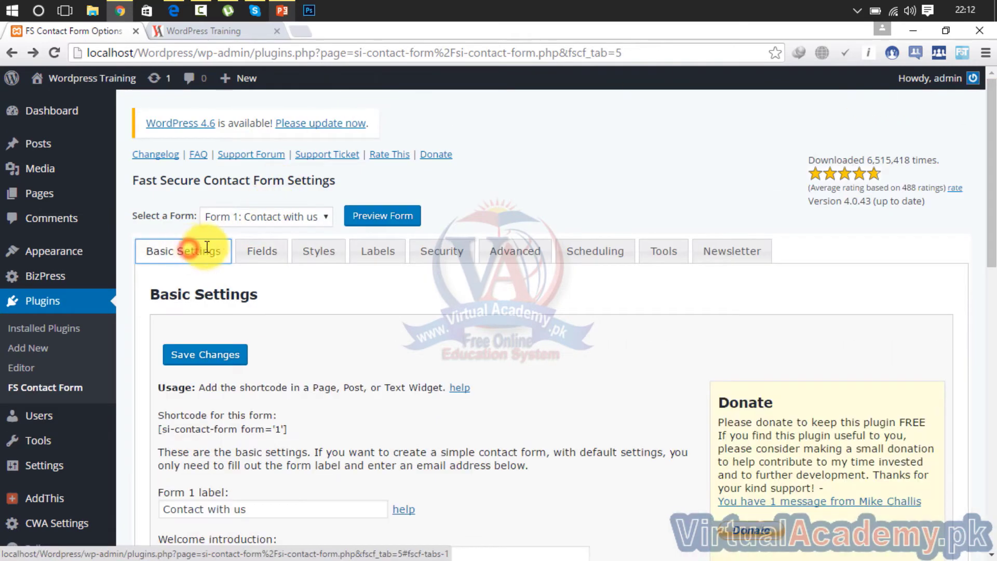
{"action": "left_click_drag", "start_coordinate": [289, 429], "coordinate": [155, 431]}
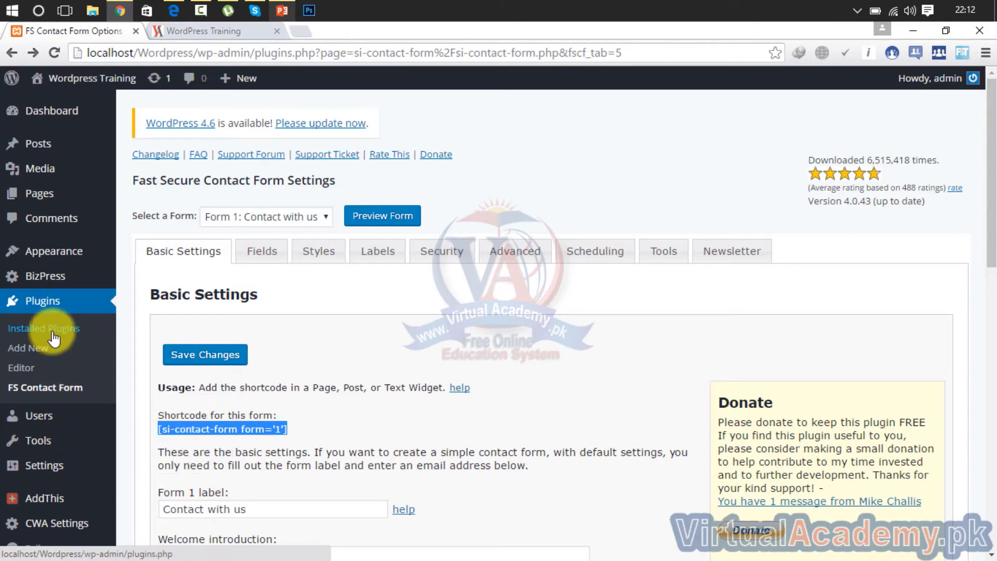
{"action": "mouse_move", "coordinate": [49, 249]}
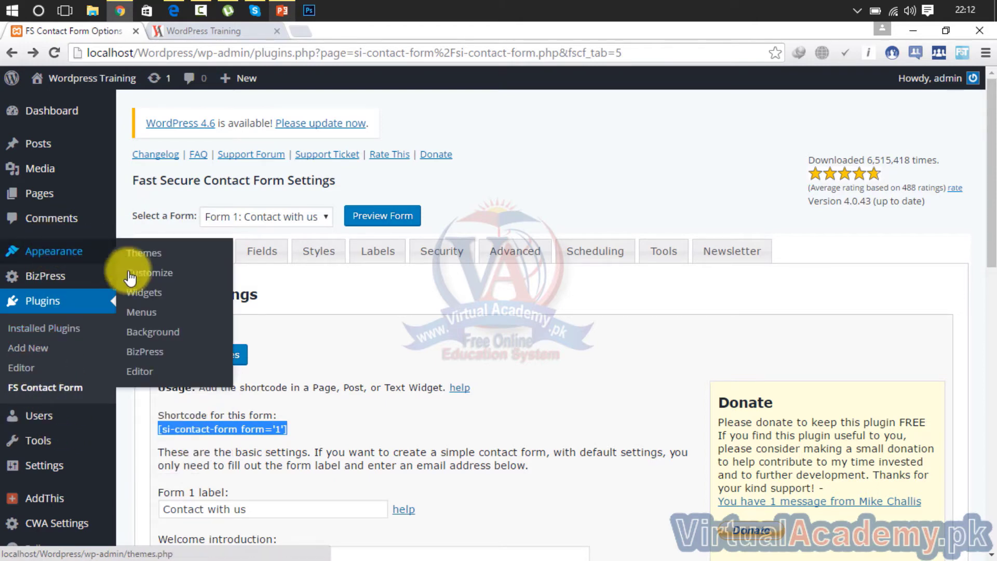
{"action": "left_click", "coordinate": [145, 295]}
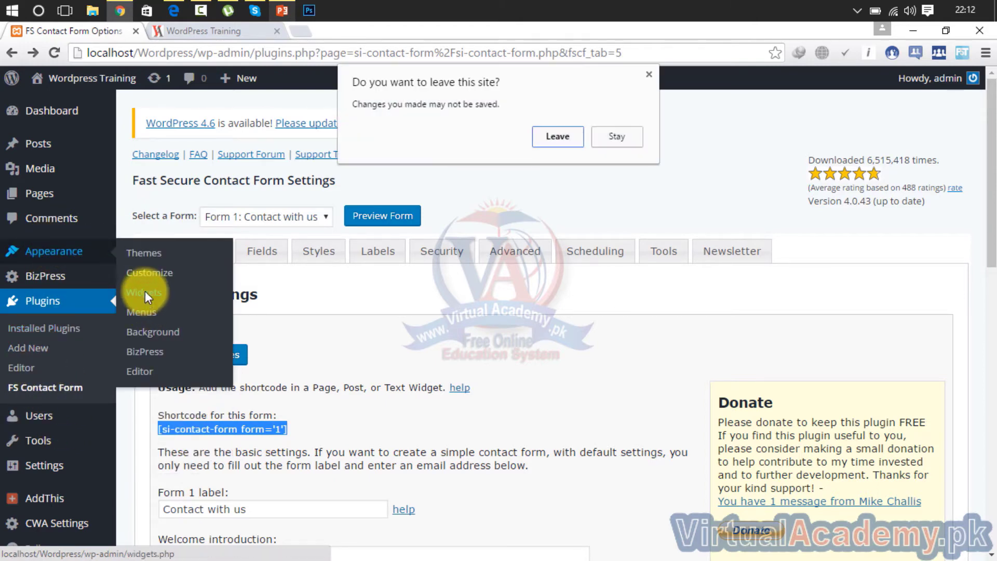
{"action": "left_click", "coordinate": [650, 74]}
Save the contact form's email settings and open the Widgets page.
{"action": "left_click_drag", "start_coordinate": [986, 165], "coordinate": [987, 357]}
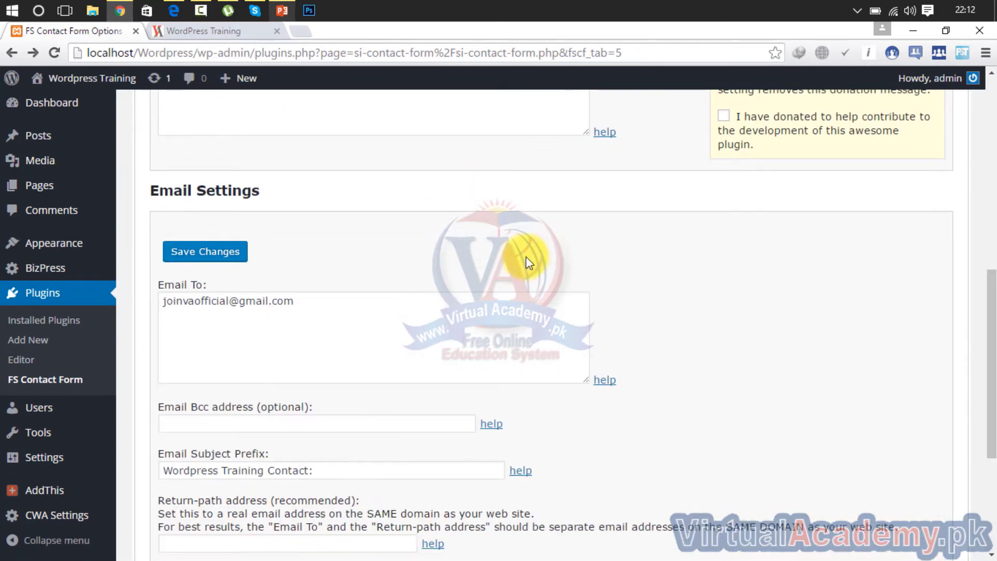
{"action": "left_click", "coordinate": [181, 251]}
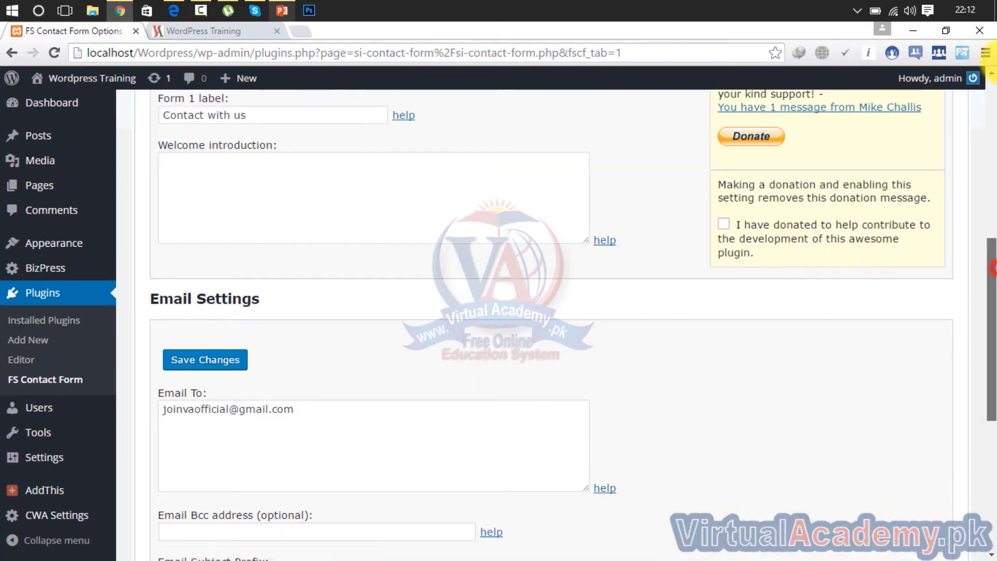
{"action": "left_click_drag", "start_coordinate": [992, 267], "coordinate": [983, 197]}
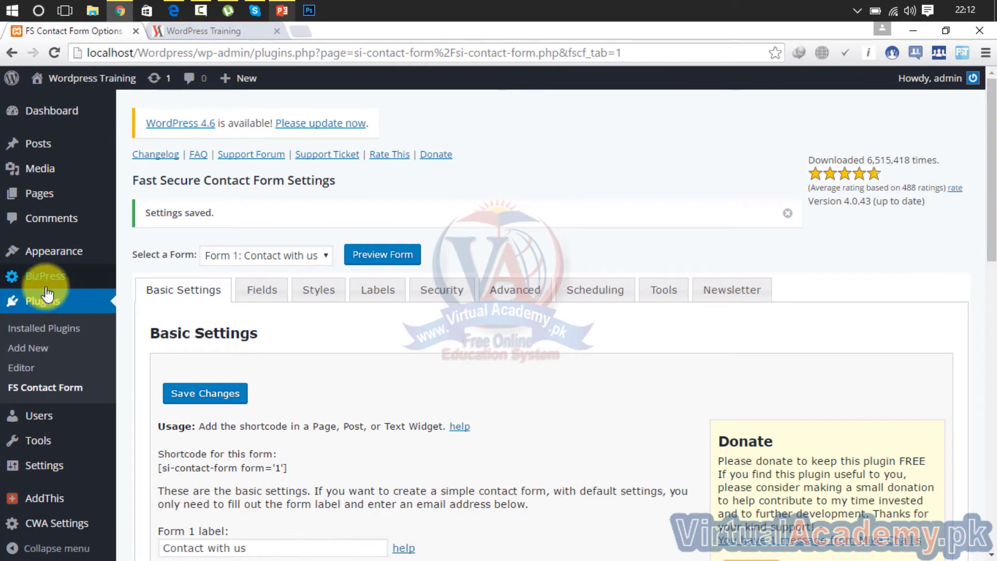
{"action": "mouse_move", "coordinate": [67, 246]}
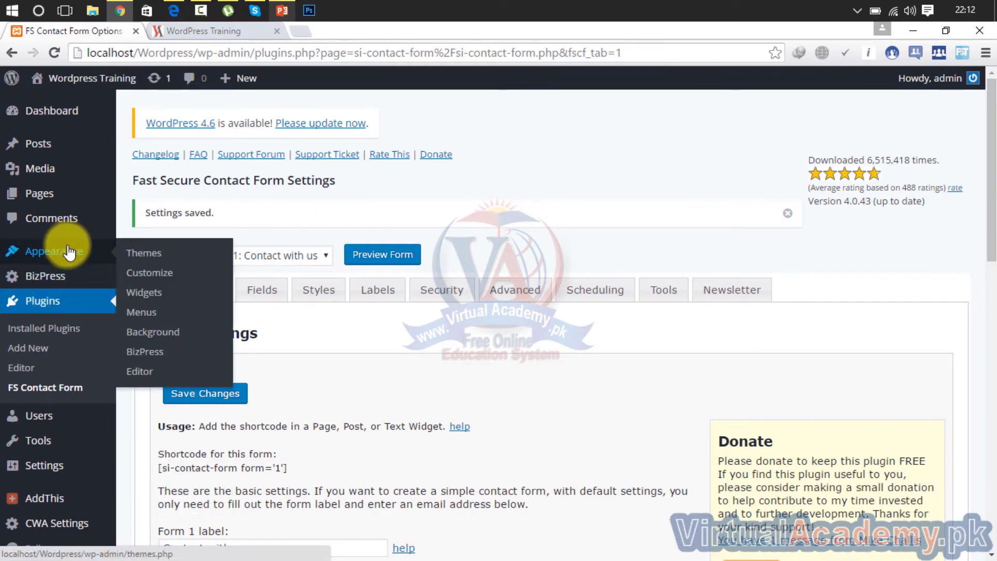
{"action": "left_click", "coordinate": [149, 291]}
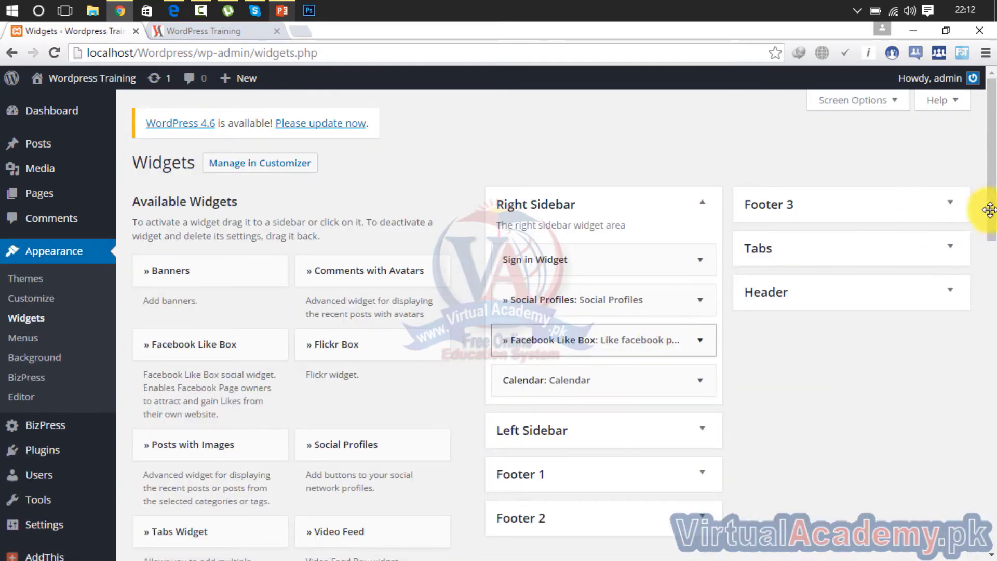
Add a Text widget to the Footer 1 area and paste the shortcode [si-contact-form form='1'] as its content.
{"action": "left_click_drag", "start_coordinate": [988, 190], "coordinate": [989, 525]}
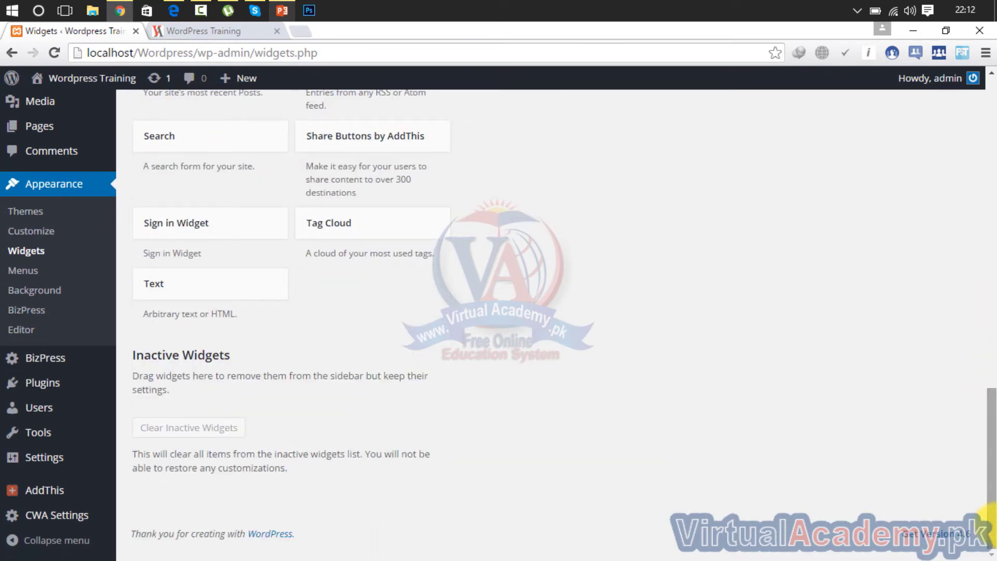
{"action": "left_click_drag", "start_coordinate": [985, 468], "coordinate": [985, 418]}
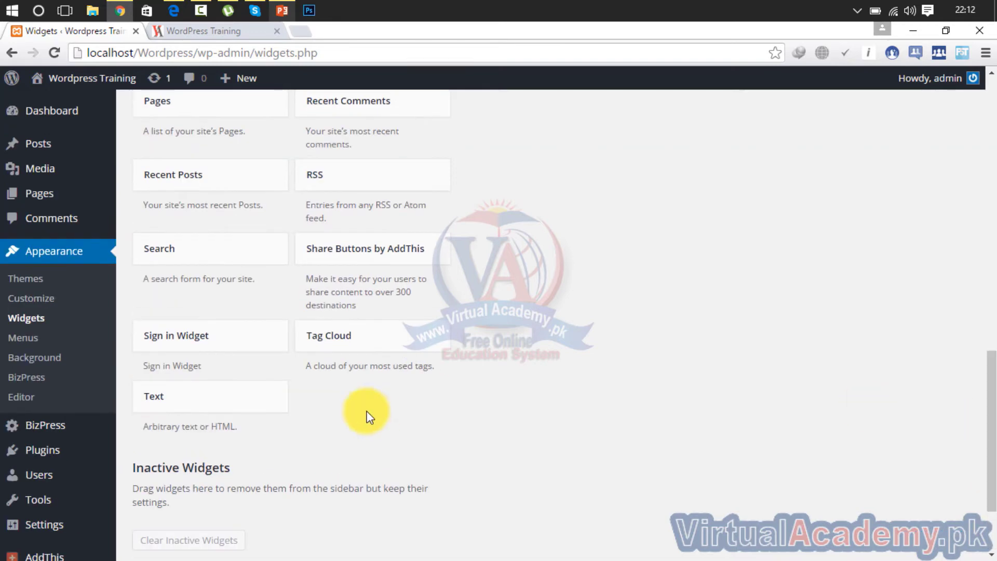
{"action": "left_click_drag", "start_coordinate": [232, 394], "coordinate": [583, 330]}
{"action": "left_click", "coordinate": [485, 443]}
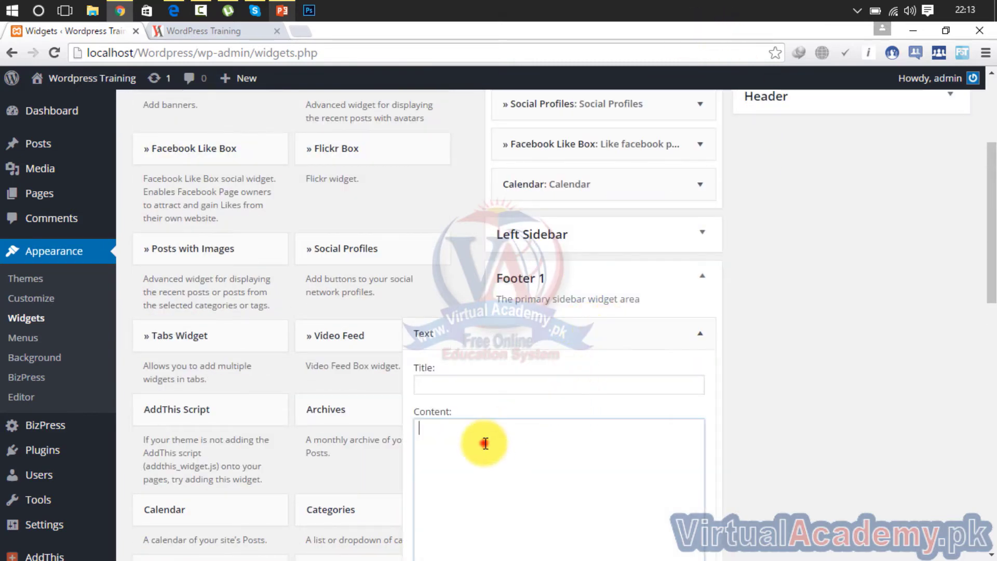
Leave the Text widget's title empty and save the widget.
{"action": "left_click", "coordinate": [474, 387]}
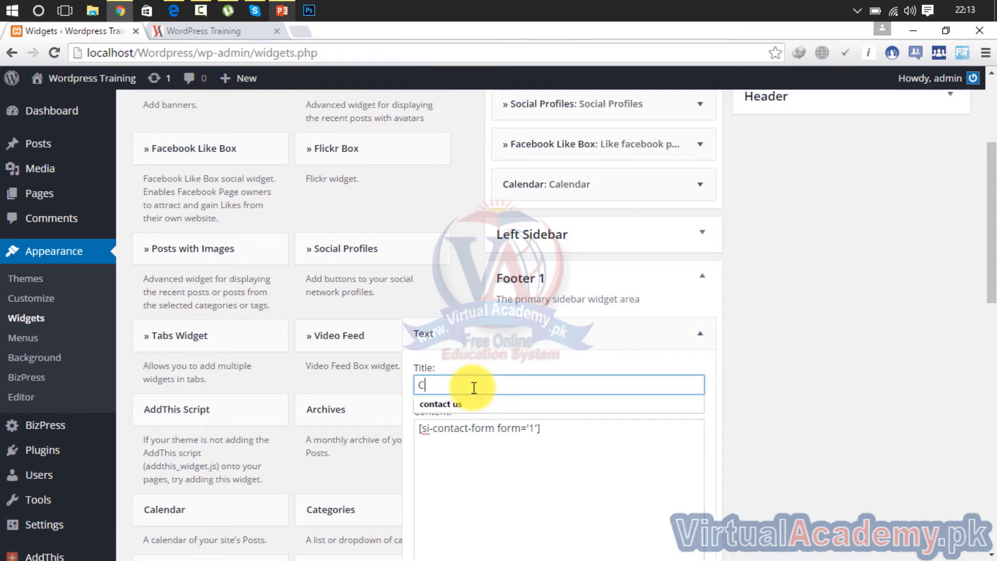
{"action": "key", "text": "BackSpace"}
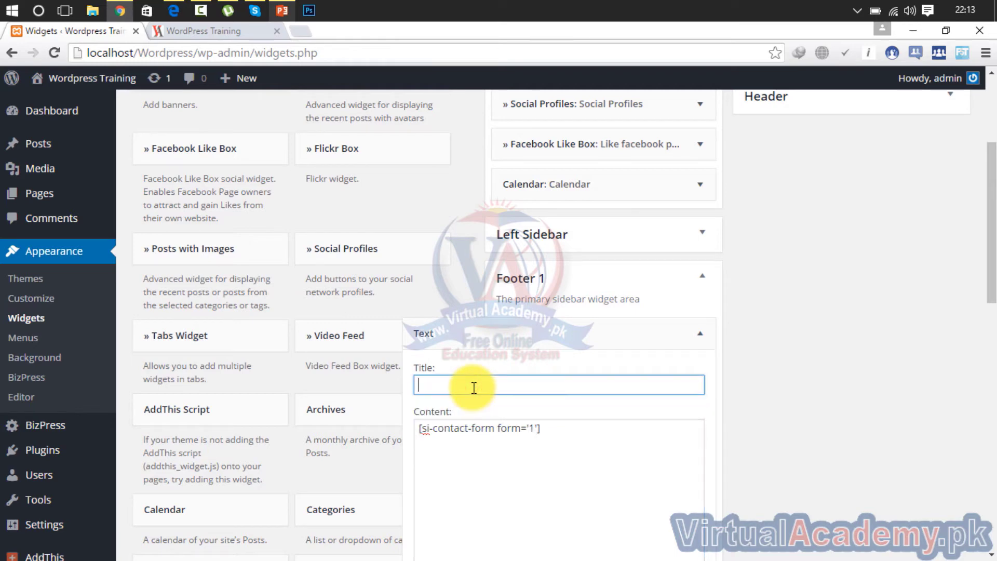
{"action": "left_click", "coordinate": [743, 352]}
{"action": "left_click_drag", "start_coordinate": [991, 269], "coordinate": [991, 361]}
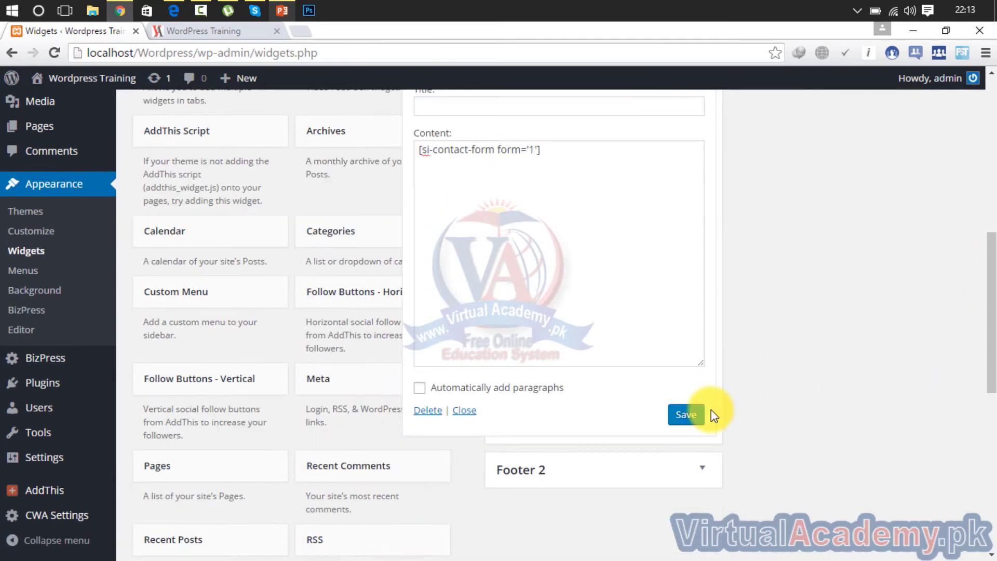
{"action": "left_click", "coordinate": [696, 414]}
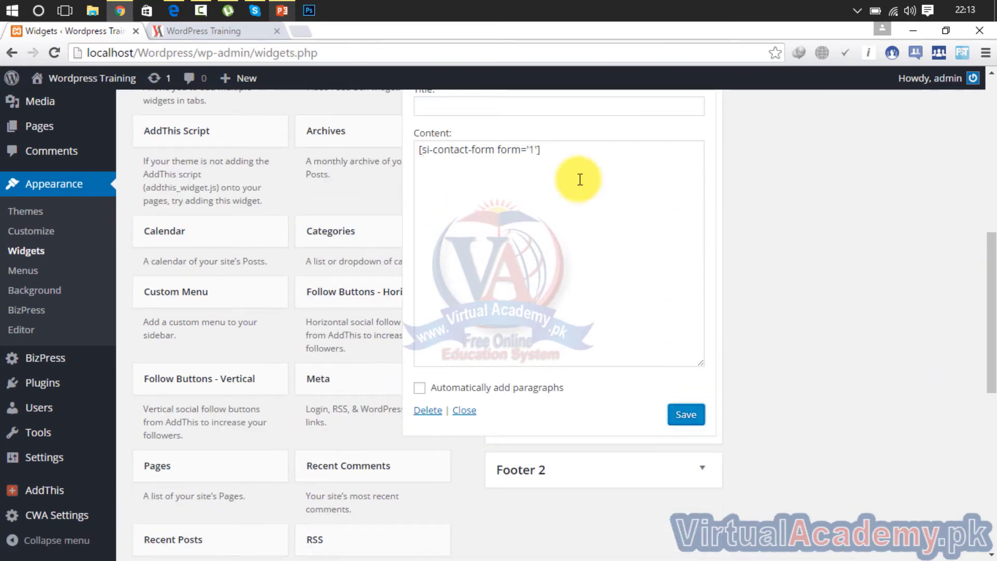
Reload the site's front page and check the contact form in the footer.
{"action": "left_click", "coordinate": [201, 32]}
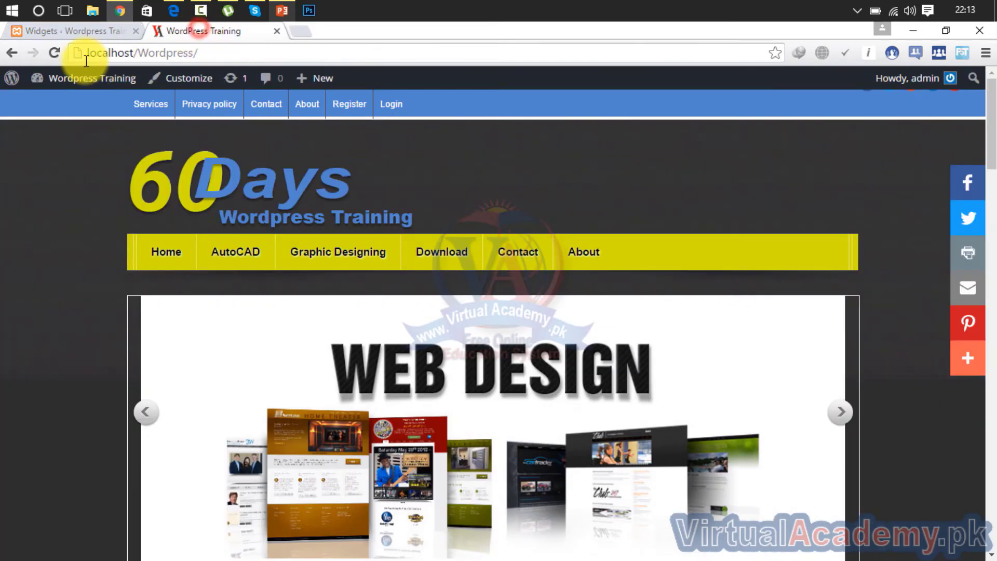
{"action": "left_click", "coordinate": [55, 52]}
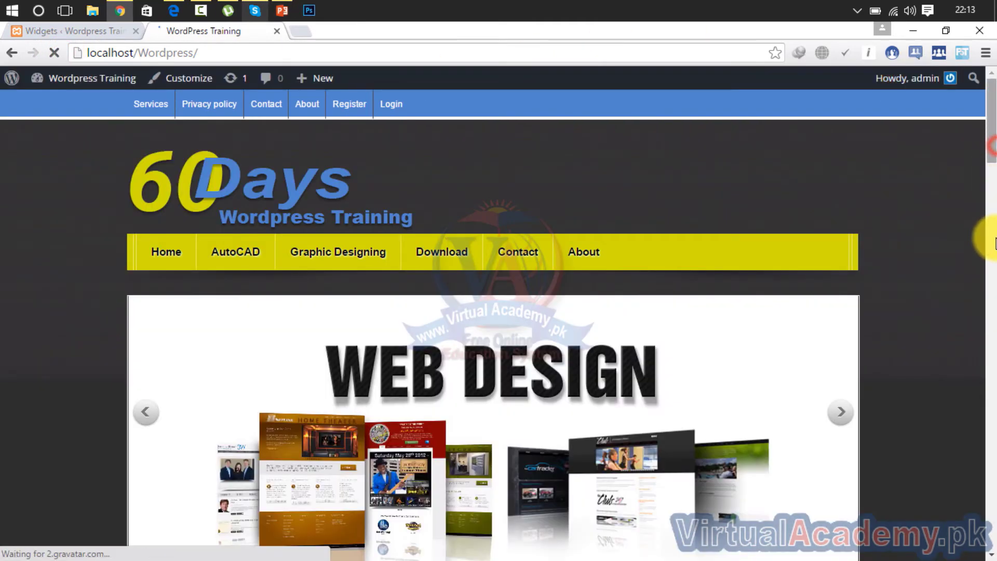
{"action": "scroll", "coordinate": [988, 169], "scroll_direction": "down", "scroll_amount": 8}
{"action": "left_click_drag", "start_coordinate": [993, 183], "coordinate": [993, 540]}
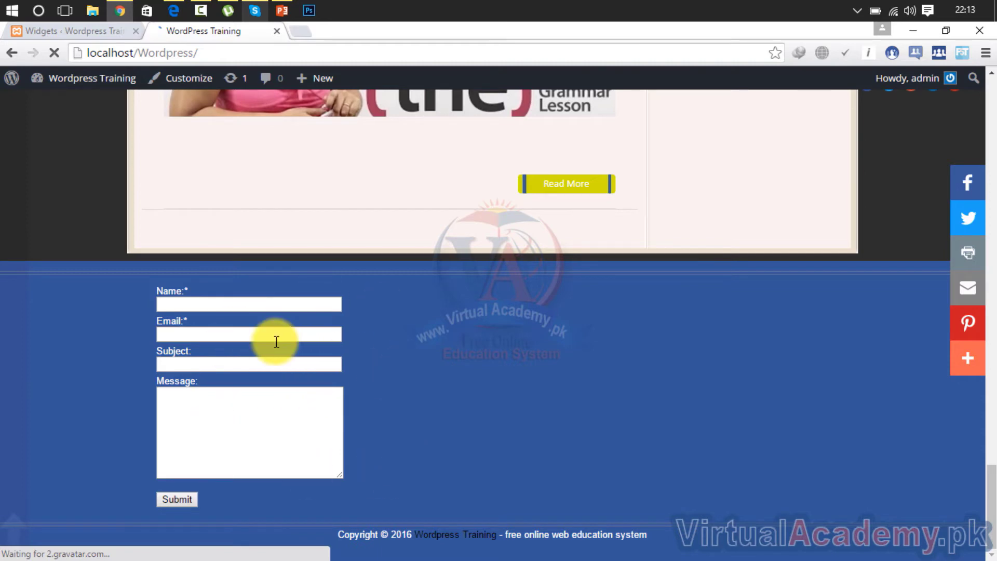
Return to the Widgets page, collapse the Text widget holding the contact form shortcode and move it from Footer 1 to Footer 3.
{"action": "left_click", "coordinate": [103, 35]}
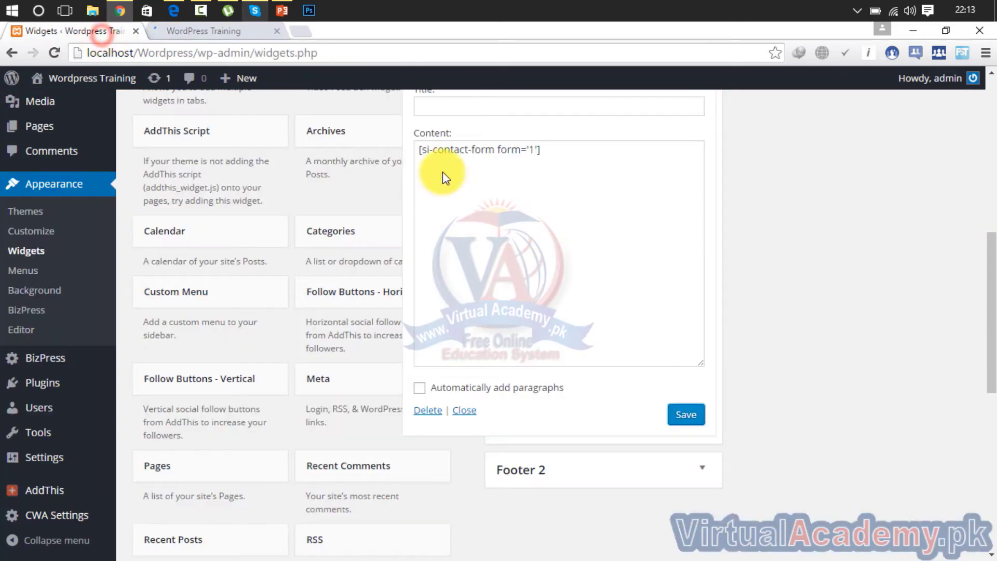
{"action": "left_click", "coordinate": [990, 285]}
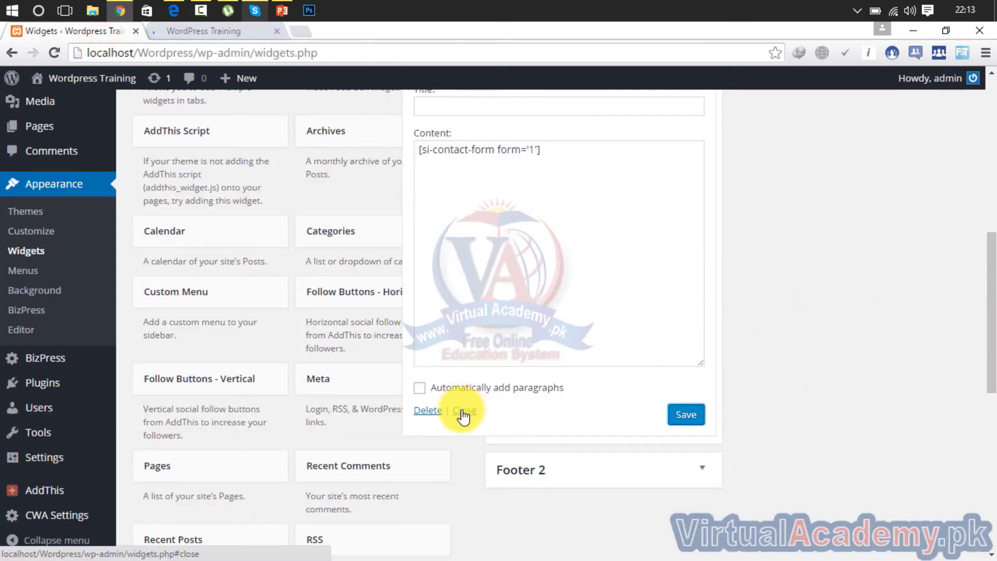
{"action": "left_click_drag", "start_coordinate": [540, 150], "coordinate": [399, 159]}
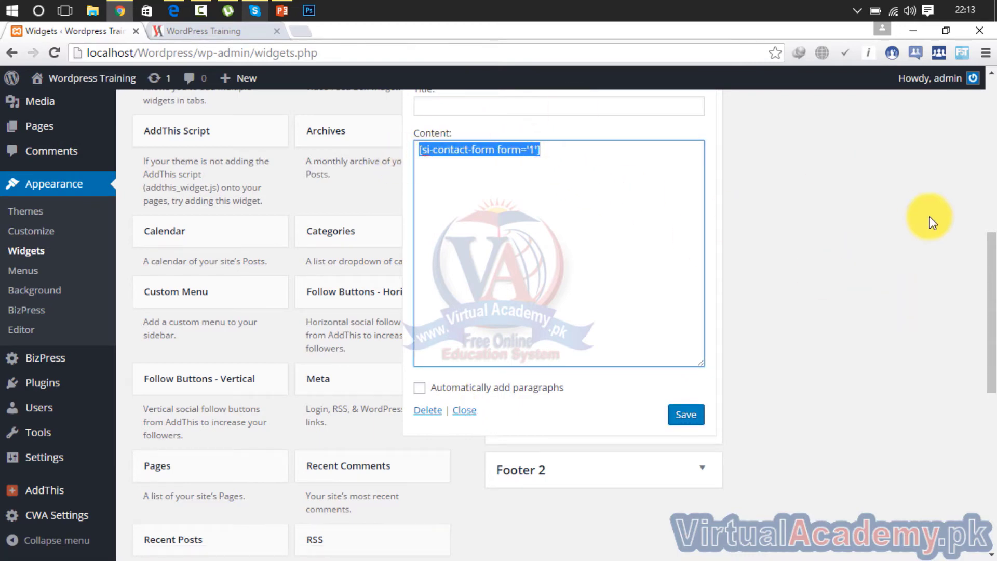
{"action": "left_click", "coordinate": [646, 323]}
{"action": "left_click", "coordinate": [464, 412]}
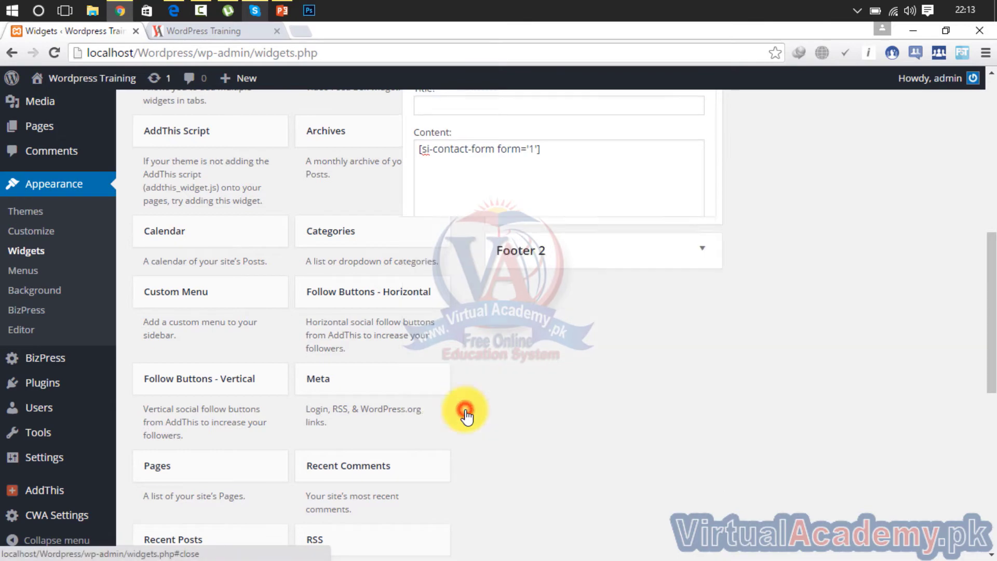
{"action": "left_click_drag", "start_coordinate": [991, 265], "coordinate": [990, 145]}
{"action": "left_click", "coordinate": [633, 471]}
{"action": "left_click_drag", "start_coordinate": [655, 468], "coordinate": [874, 176]}
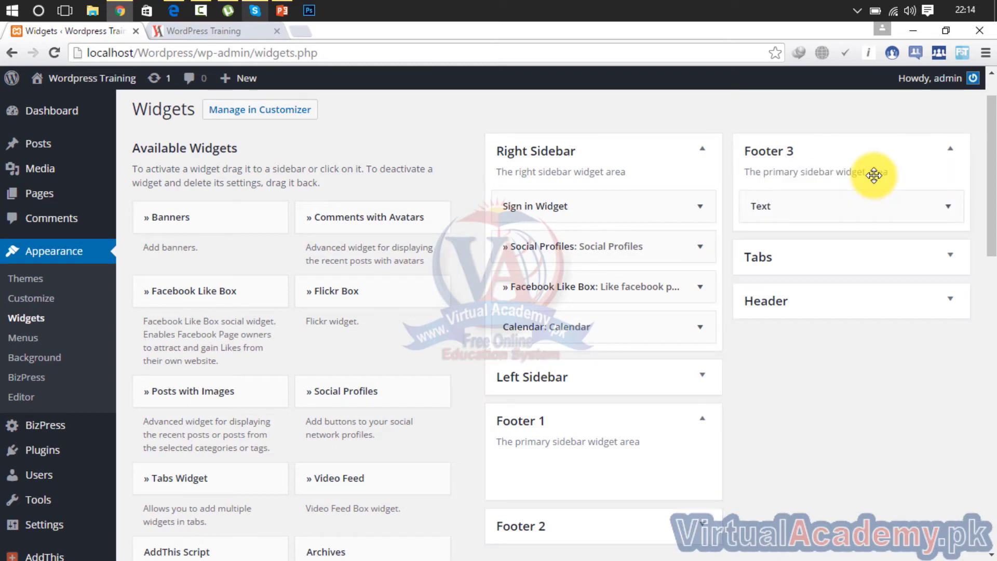
{"action": "scroll", "coordinate": [239, 145], "scroll_direction": "up", "scroll_amount": 1}
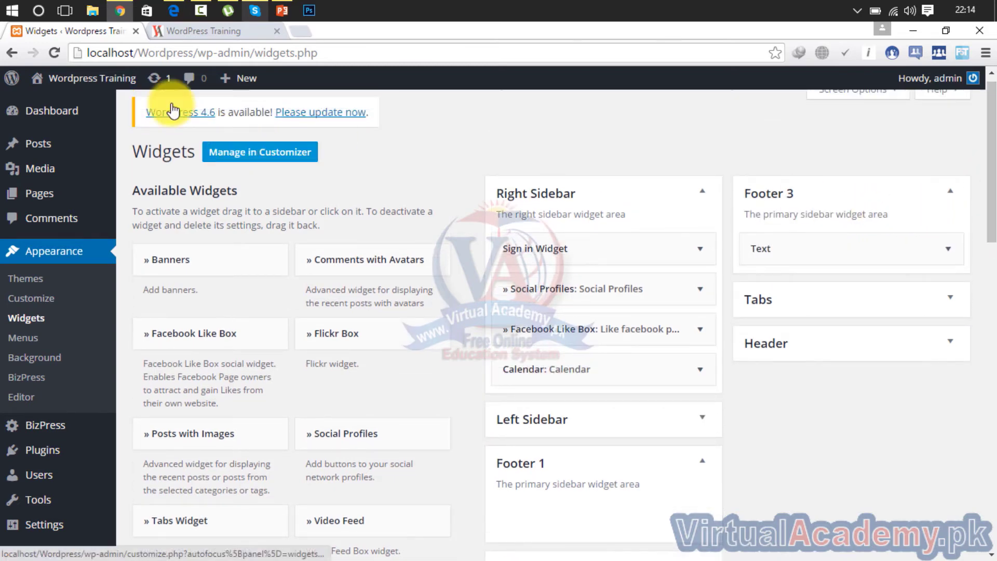
{"action": "left_click", "coordinate": [169, 48]}
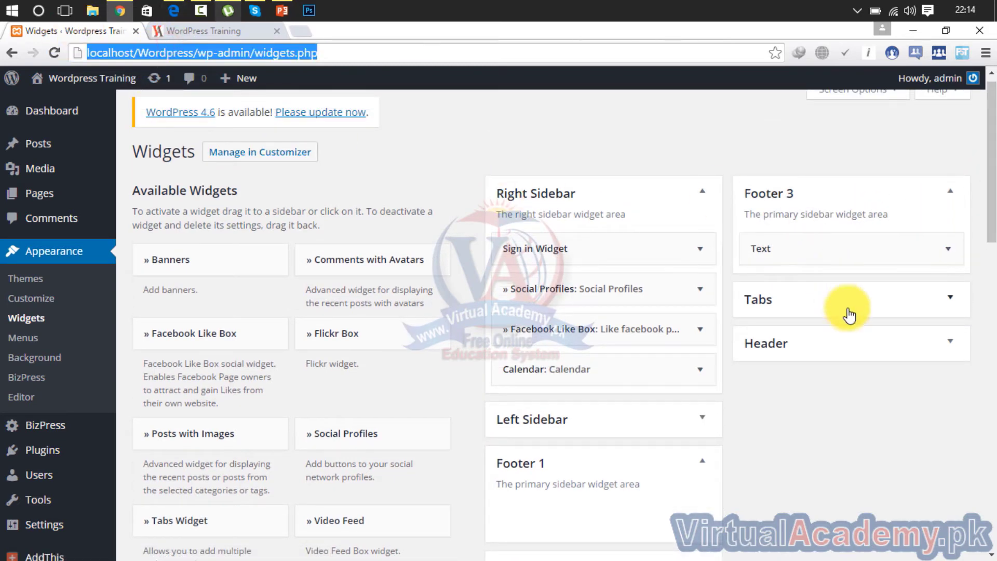
{"action": "left_click_drag", "start_coordinate": [993, 185], "coordinate": [617, 245]}
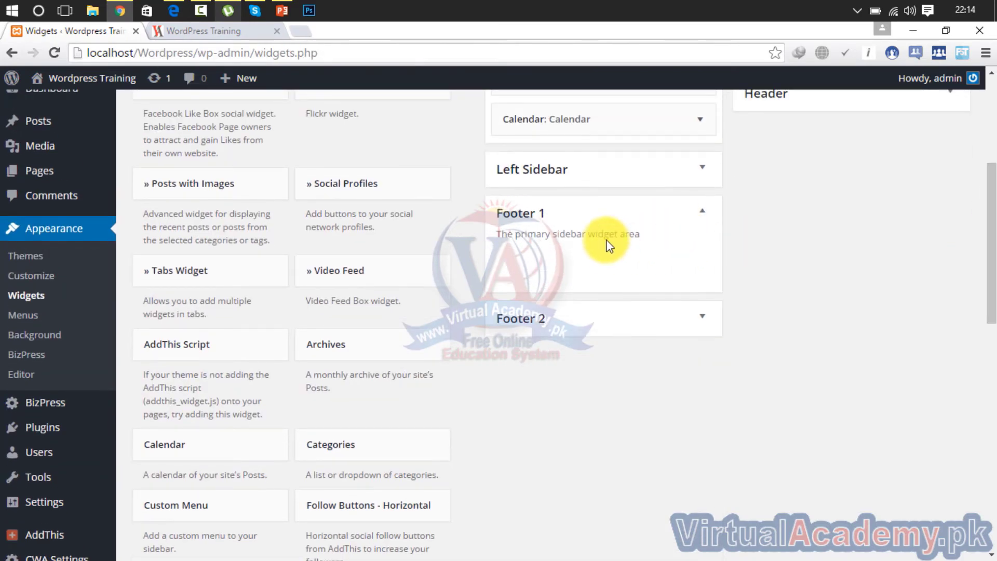
{"action": "left_click_drag", "start_coordinate": [991, 231], "coordinate": [991, 511]}
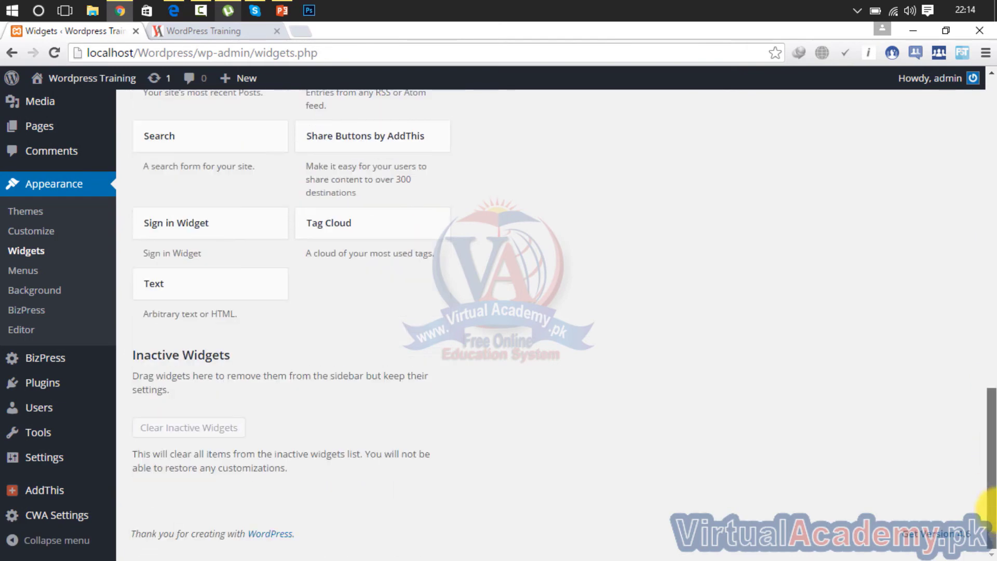
{"action": "left_click_drag", "start_coordinate": [234, 284], "coordinate": [593, 116]}
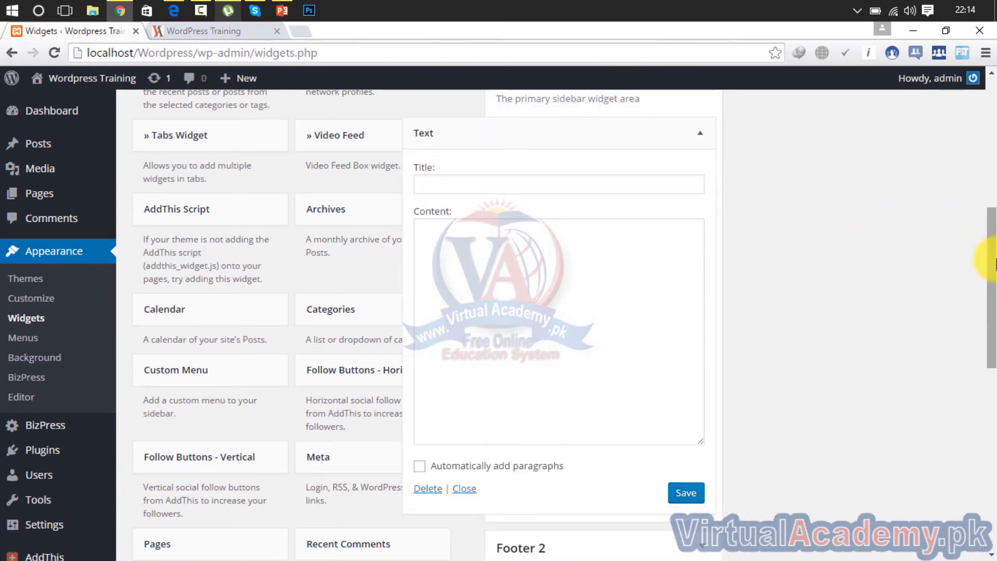
{"action": "left_click_drag", "start_coordinate": [993, 263], "coordinate": [993, 268]}
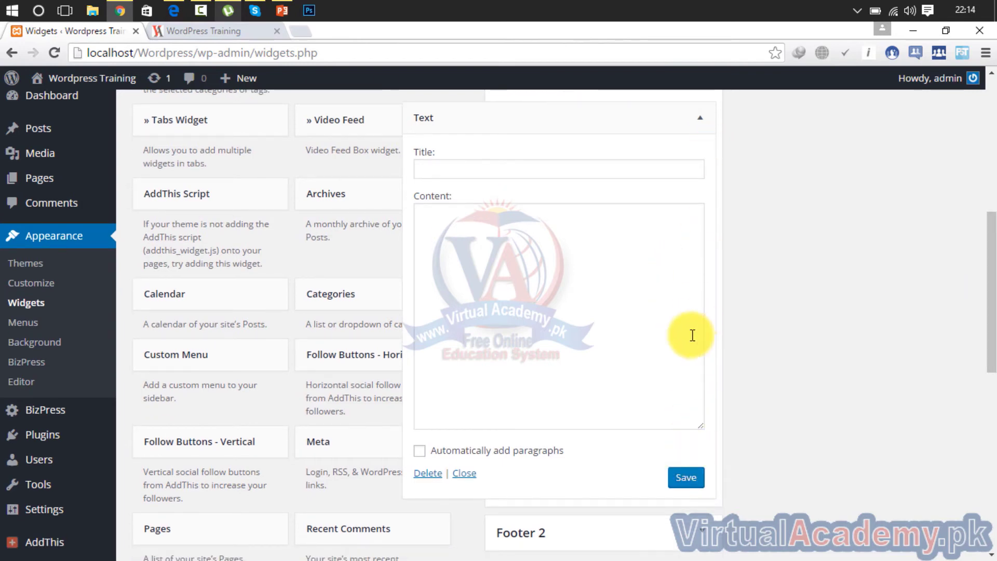
{"action": "left_click", "coordinate": [427, 473]}
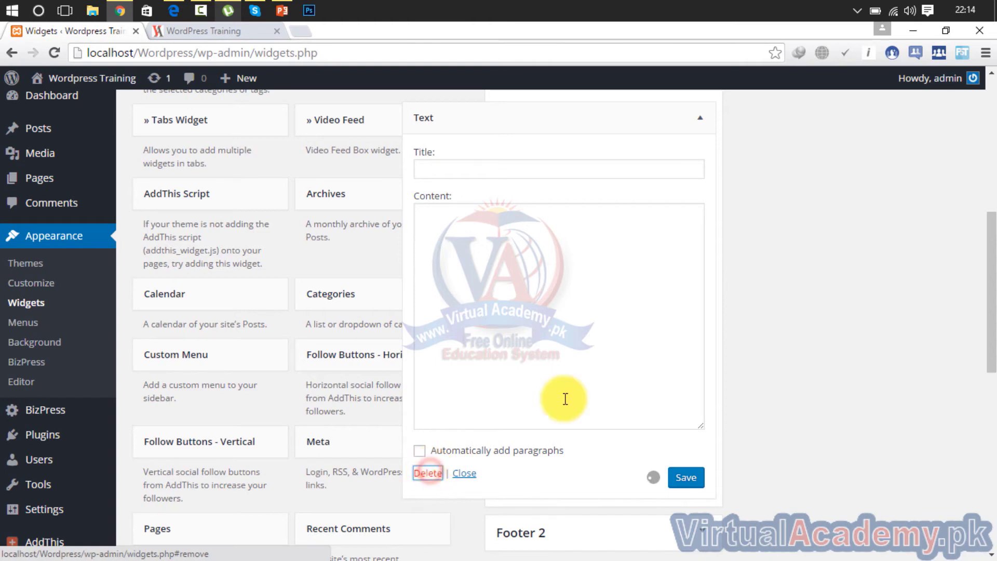
Add a Categories widget to Footer 1 with dropdown display, post counts and hierarchy enabled, and save it.
{"action": "left_click_drag", "start_coordinate": [989, 270], "coordinate": [989, 254]}
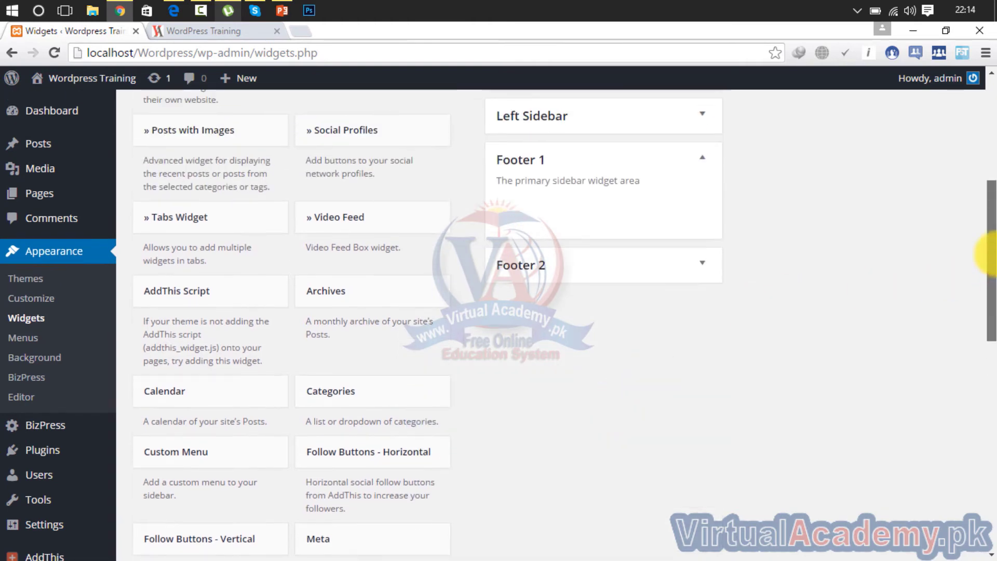
{"action": "scroll", "coordinate": [596, 263], "scroll_direction": "down", "scroll_amount": 2}
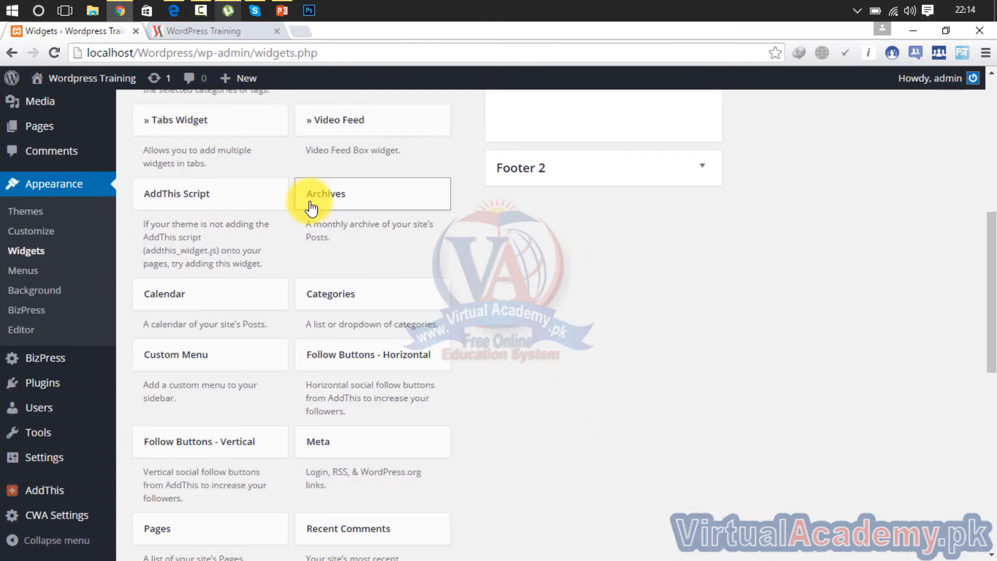
{"action": "mouse_move", "coordinate": [989, 270]}
{"action": "left_mouse_down"}
{"action": "mouse_move", "coordinate": [991, 208]}
{"action": "mouse_move", "coordinate": [987, 263]}
{"action": "left_mouse_up"}
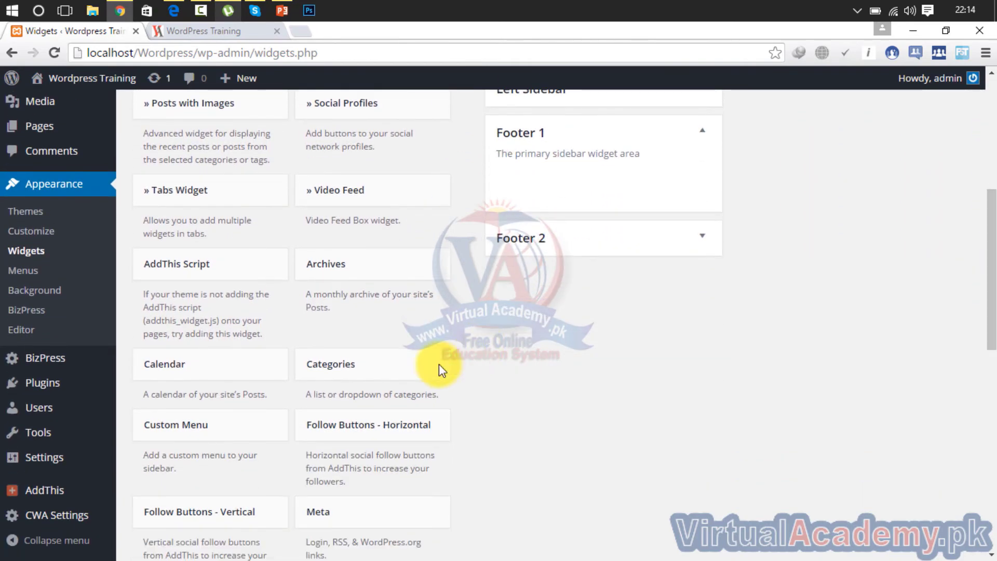
{"action": "left_click_drag", "start_coordinate": [353, 368], "coordinate": [554, 162]}
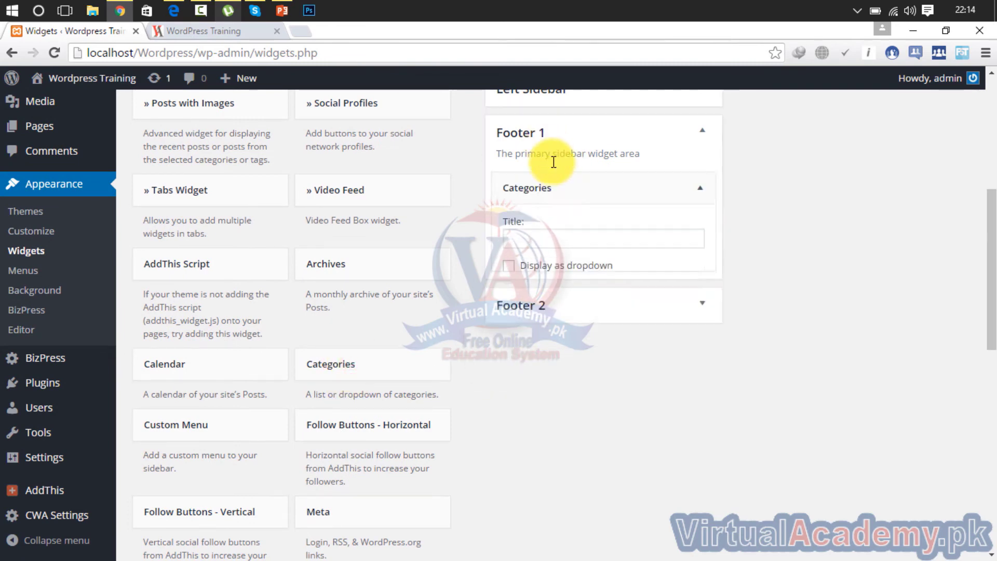
{"action": "left_click", "coordinate": [586, 266]}
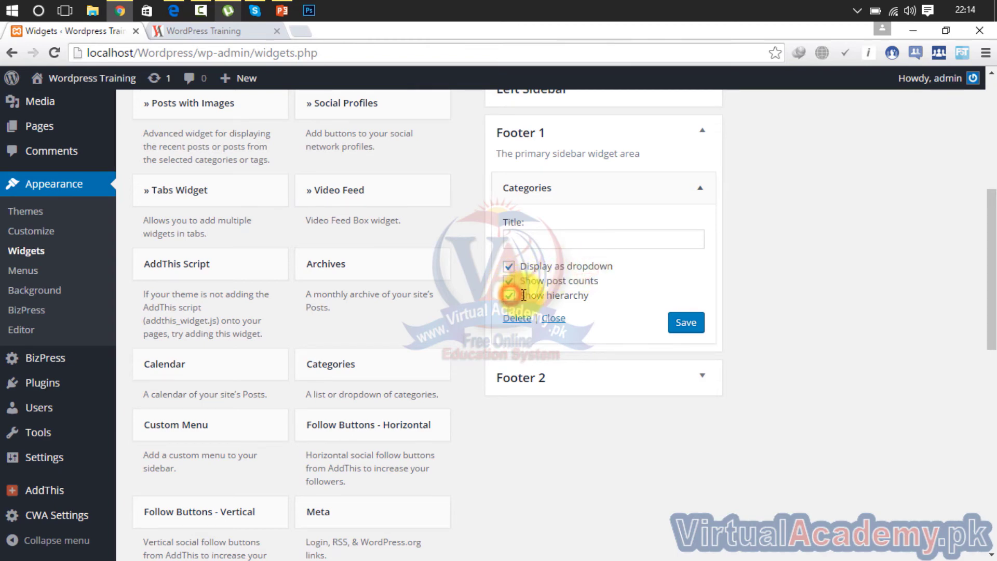
{"action": "left_click", "coordinate": [683, 328]}
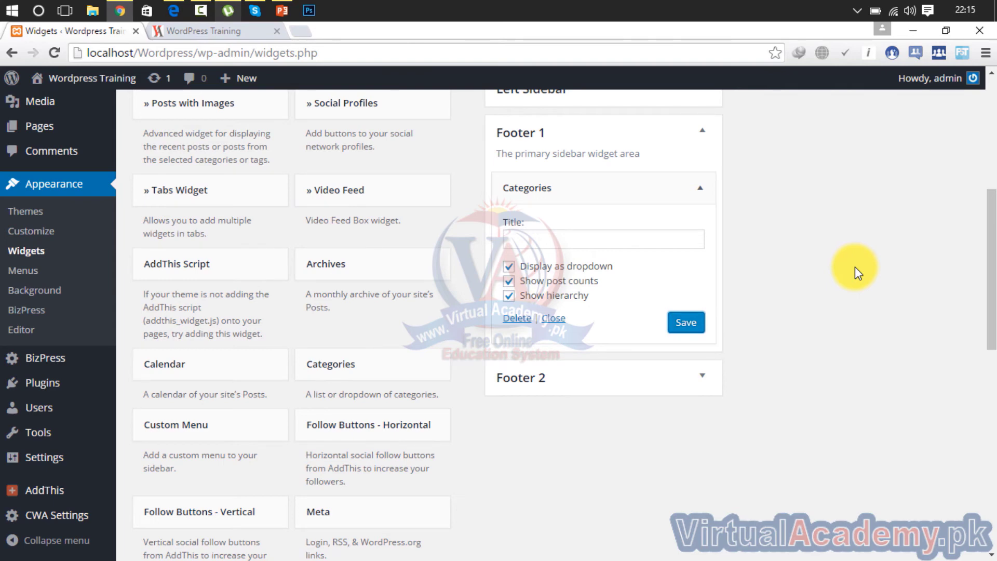
Reload the site's front page and test the footer's category dropdown by opening the AutoCAD Architecture 2017 category.
{"action": "left_click", "coordinate": [236, 32]}
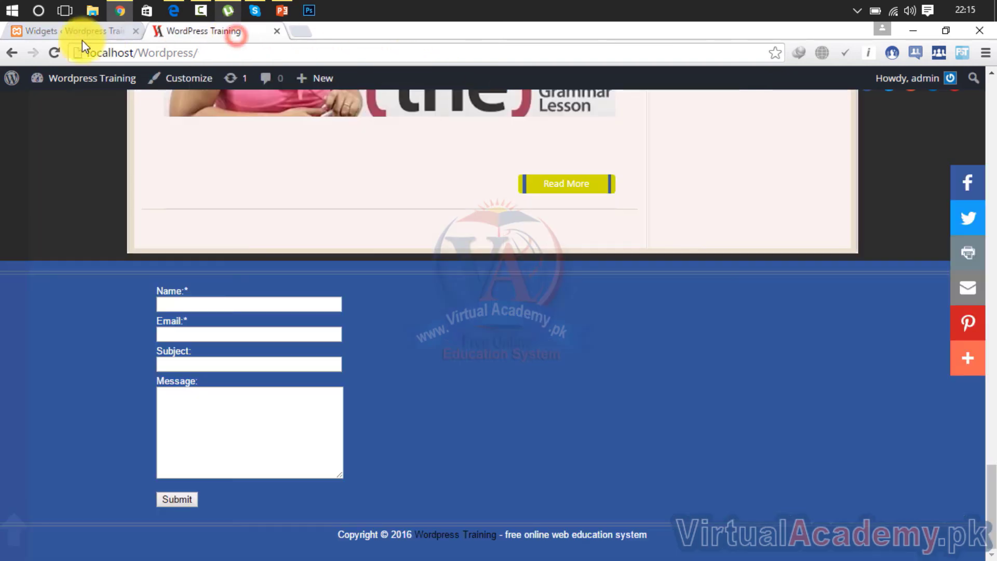
{"action": "left_click", "coordinate": [54, 52]}
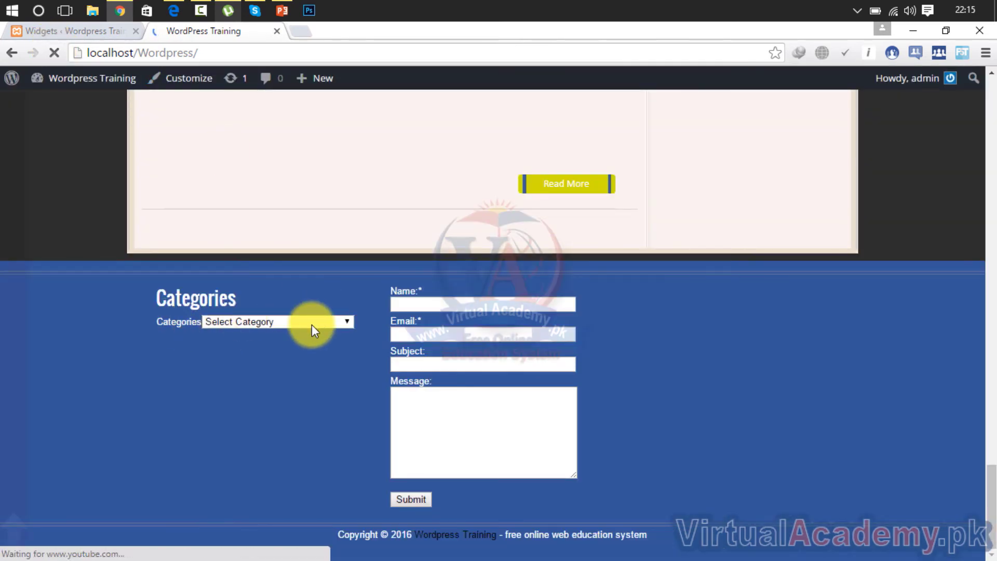
{"action": "left_click", "coordinate": [312, 323]}
{"action": "left_click", "coordinate": [296, 359]}
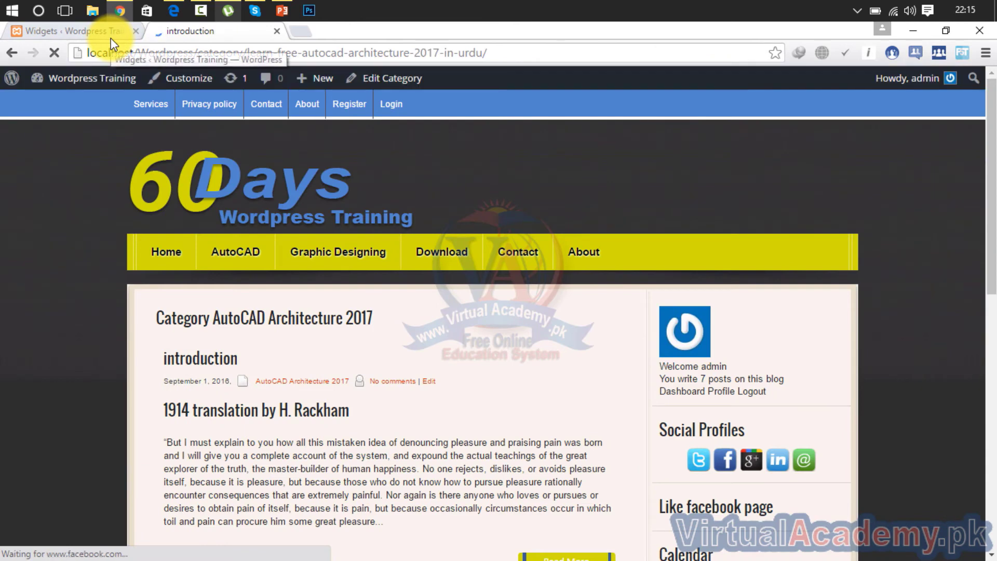
Turn off dropdown display in the Footer 1 Categories widget, save it, and check the category list in the reloaded site's footer.
{"action": "left_click", "coordinate": [110, 36]}
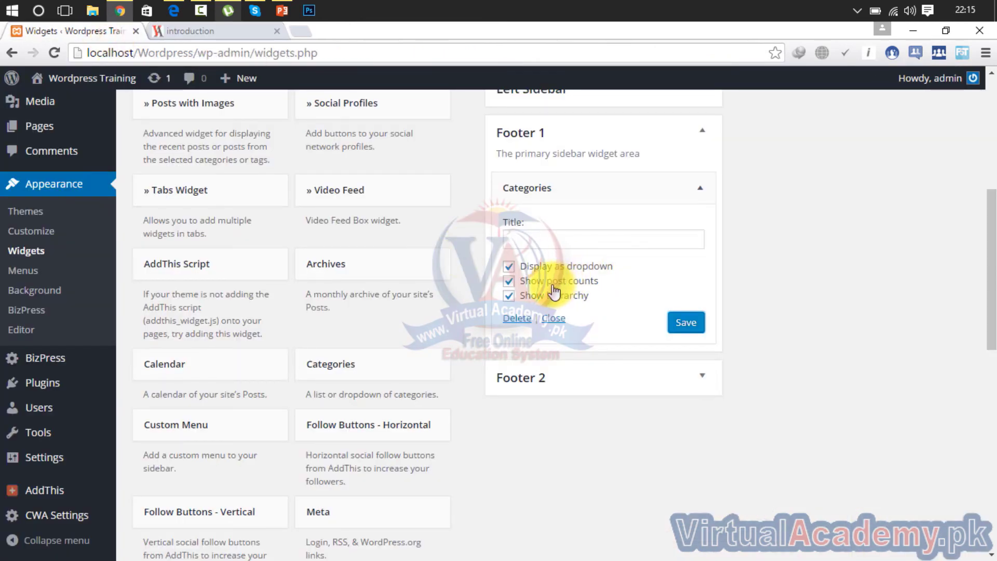
{"action": "left_click", "coordinate": [510, 266]}
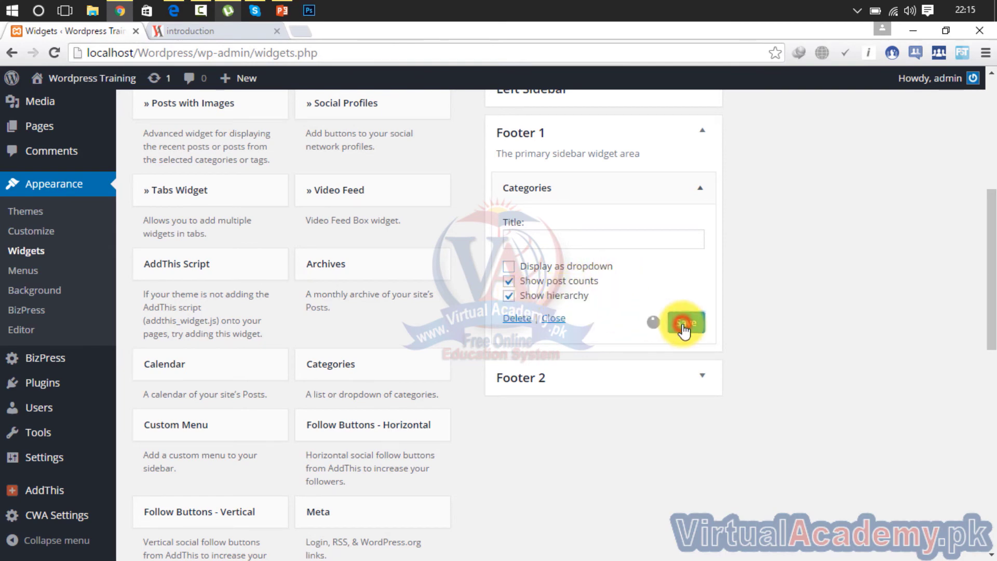
{"action": "left_click", "coordinate": [225, 36]}
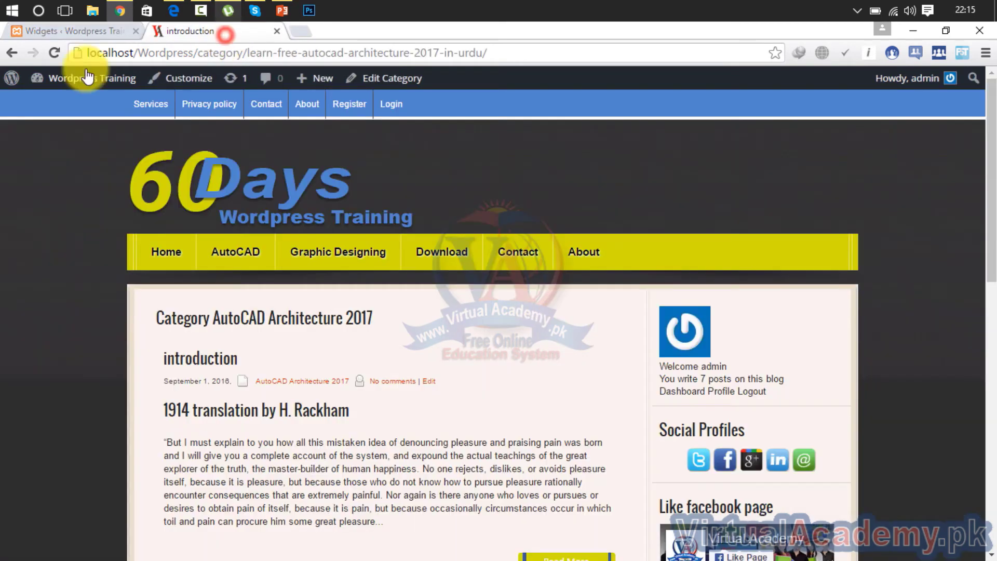
{"action": "left_click", "coordinate": [54, 54]}
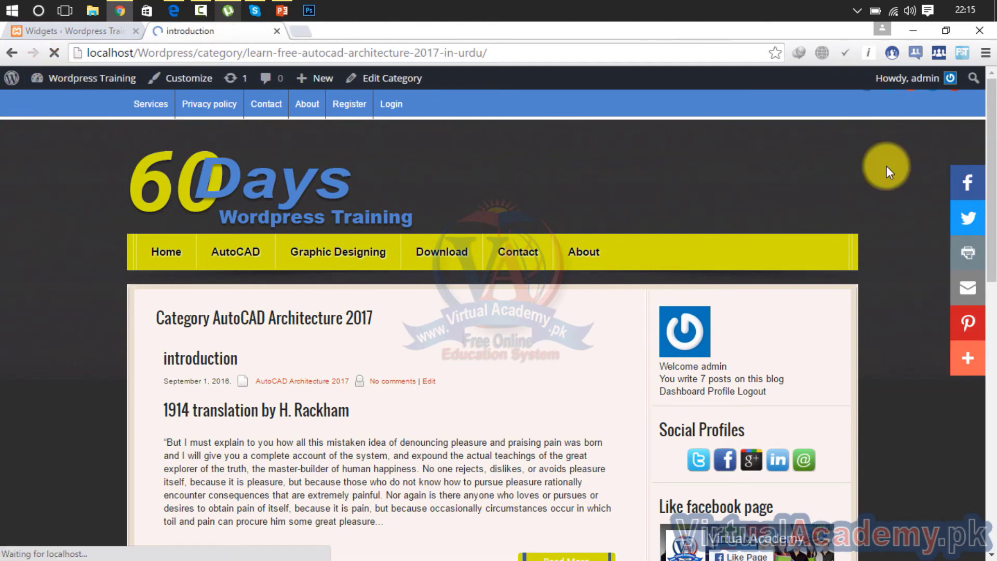
{"action": "left_click_drag", "start_coordinate": [988, 151], "coordinate": [992, 493]}
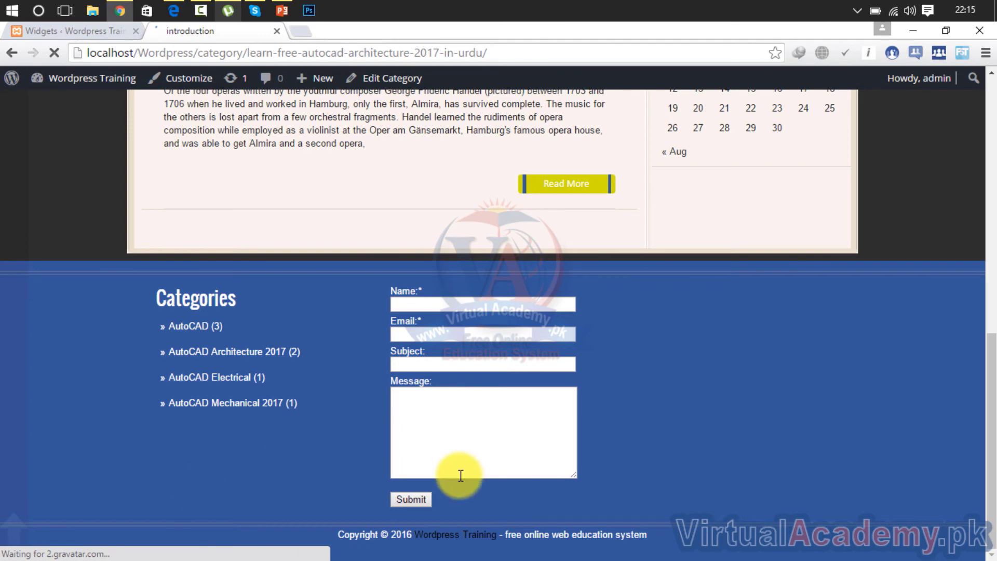
Return to the Widgets page, add a Pages widget to Footer 2 sorted by page title, and save it.
{"action": "left_click", "coordinate": [79, 32]}
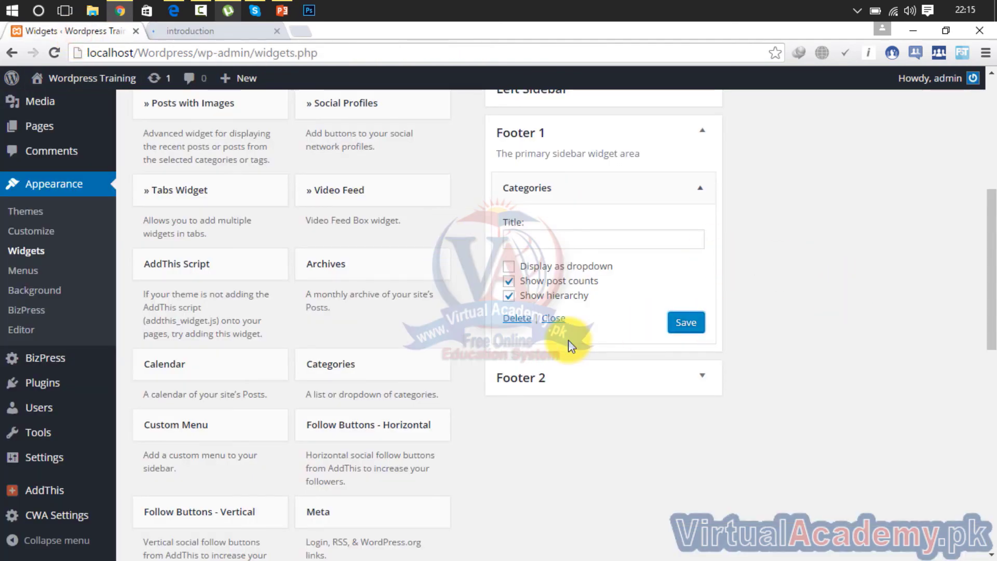
{"action": "left_click_drag", "start_coordinate": [991, 325], "coordinate": [991, 405]}
{"action": "left_click_drag", "start_coordinate": [240, 349], "coordinate": [601, 283]}
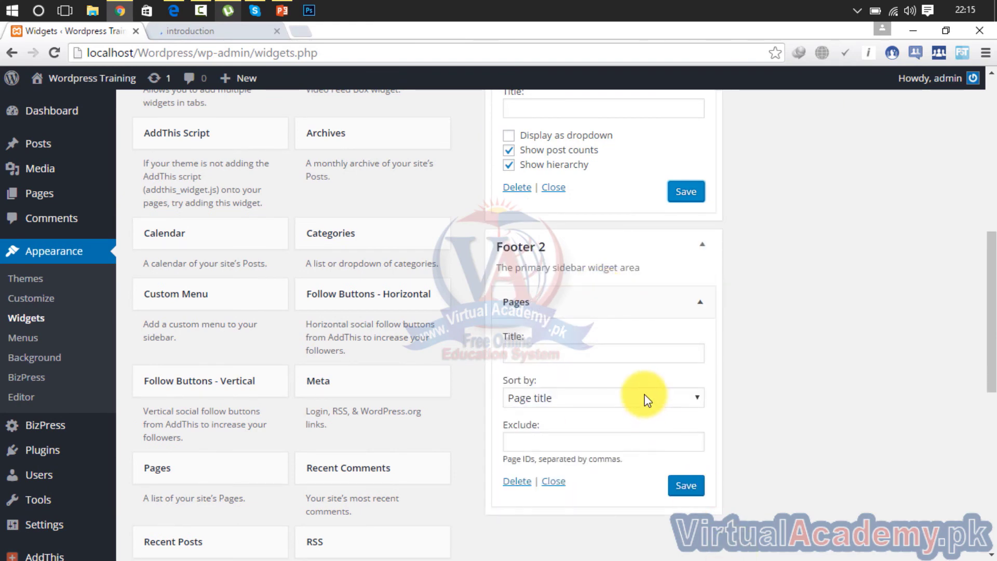
{"action": "left_click", "coordinate": [657, 400]}
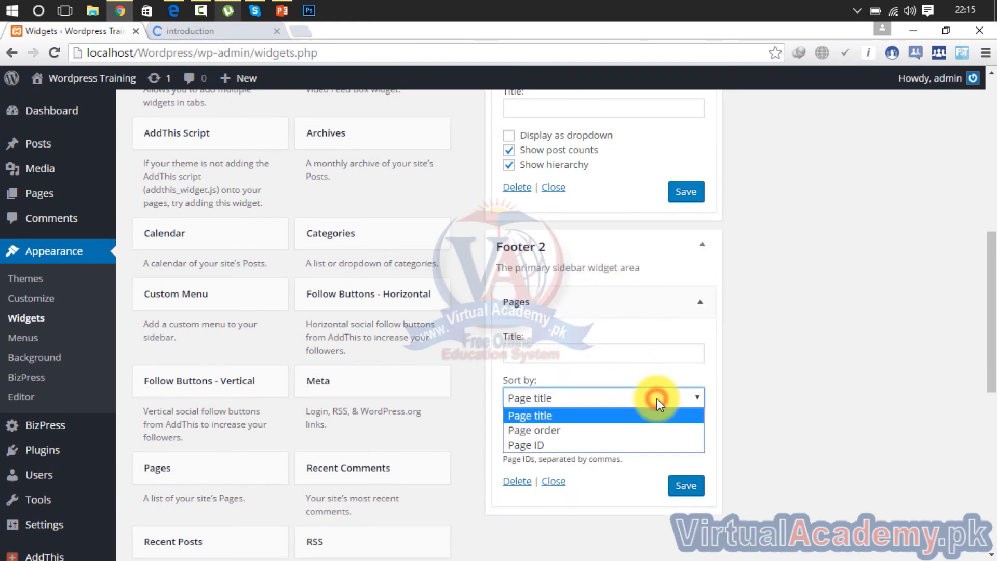
{"action": "left_click", "coordinate": [656, 403]}
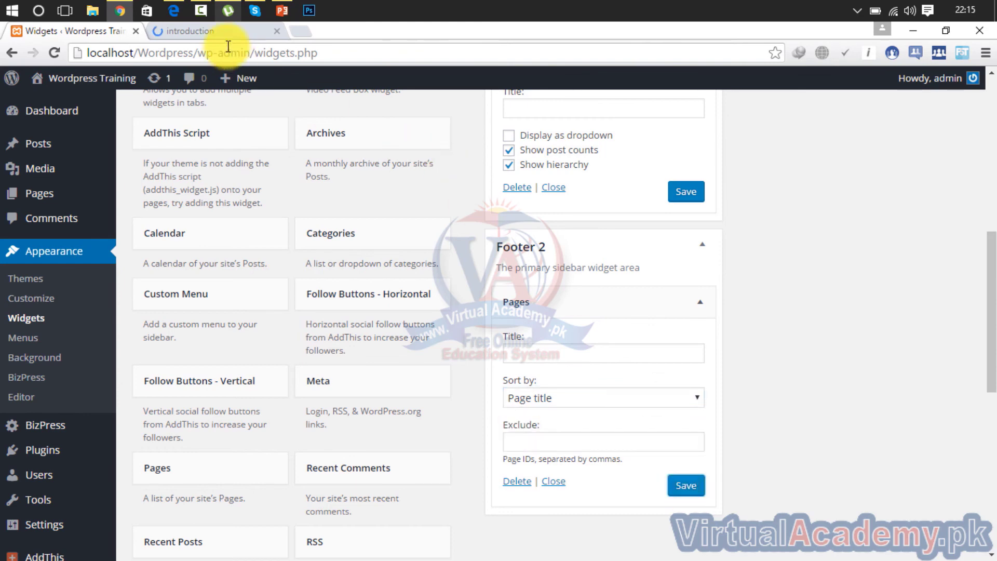
Switch back to the site, open its Home page and look through the page with the footer widgets.
{"action": "left_click", "coordinate": [213, 33]}
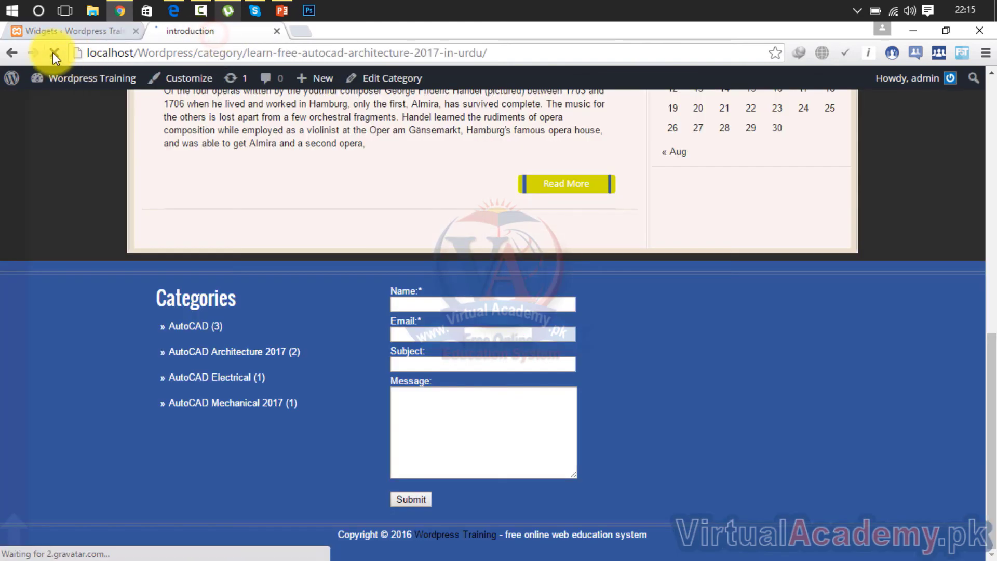
{"action": "left_click", "coordinate": [102, 31]}
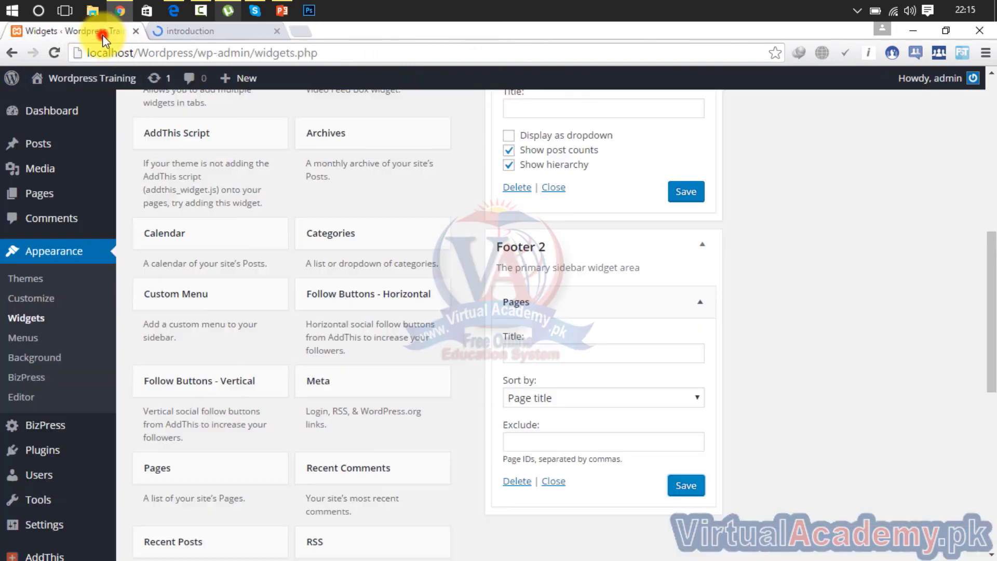
{"action": "left_click", "coordinate": [177, 33]}
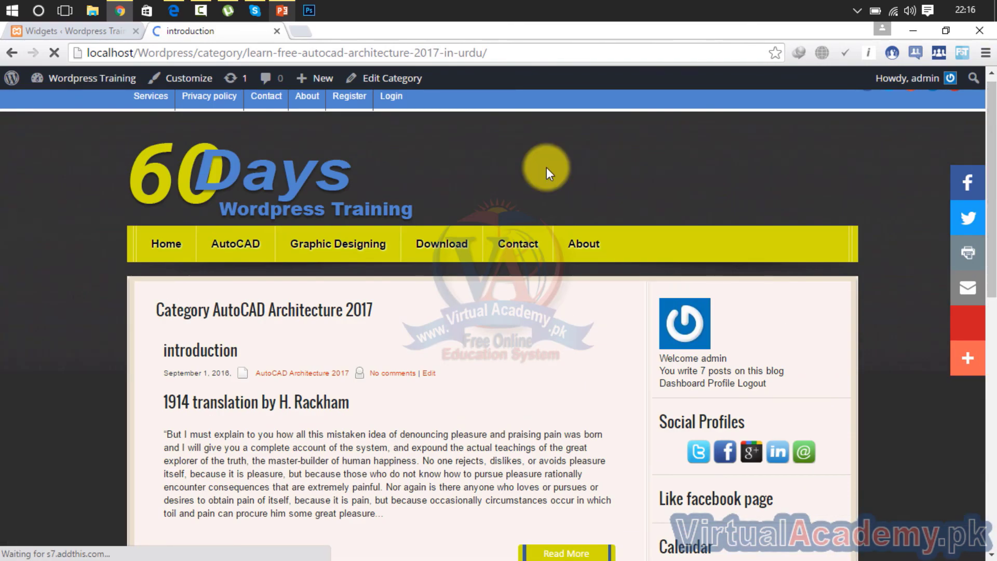
{"action": "left_click", "coordinate": [166, 252]}
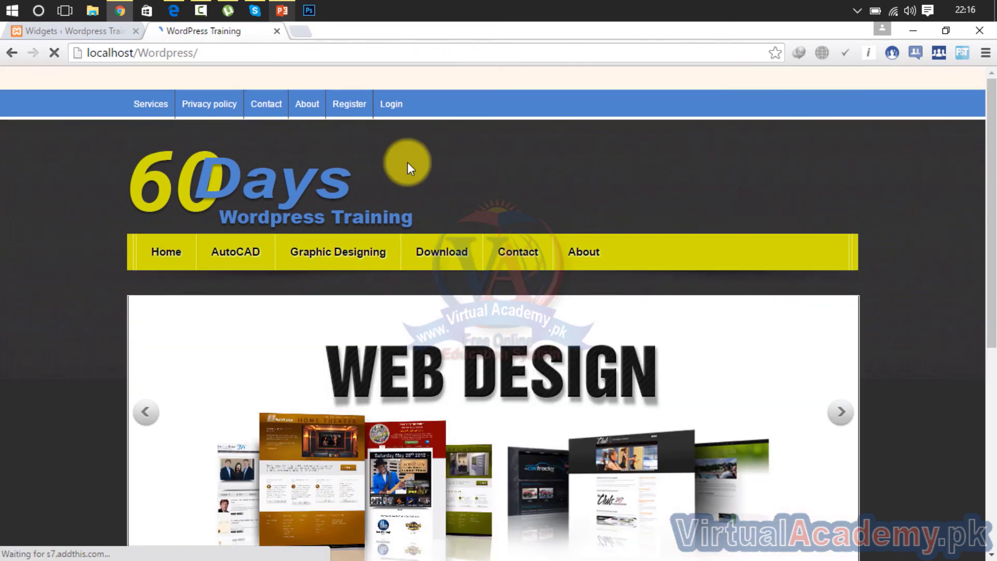
{"action": "left_click_drag", "start_coordinate": [986, 126], "coordinate": [993, 70]}
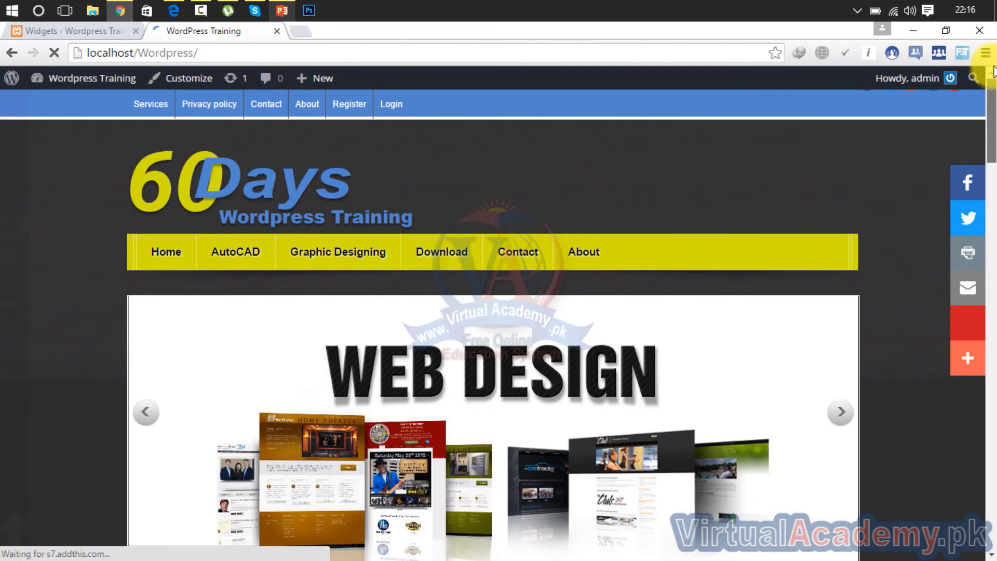